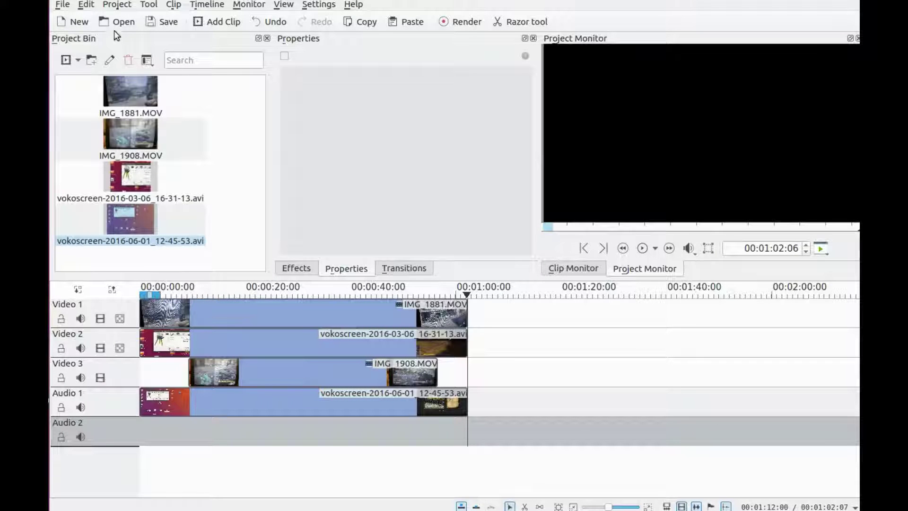
In Configure Tracks, change the Audio 1 track's type to Video and apply
{"action": "left_click", "coordinate": [122, 7]}
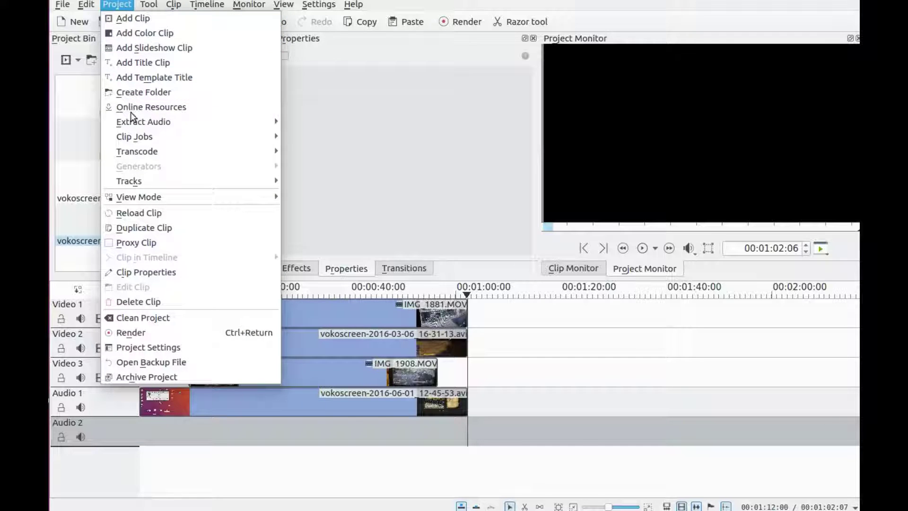
{"action": "mouse_move", "coordinate": [151, 180]}
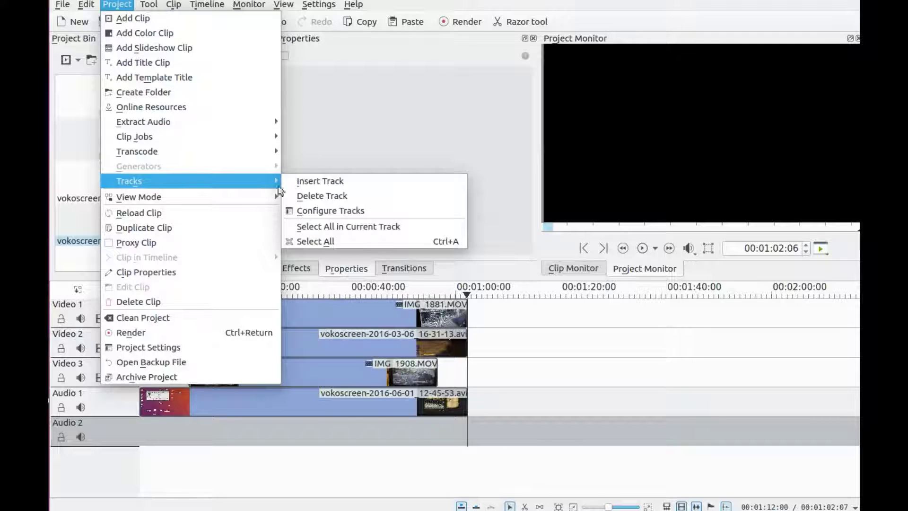
{"action": "left_click", "coordinate": [311, 209]}
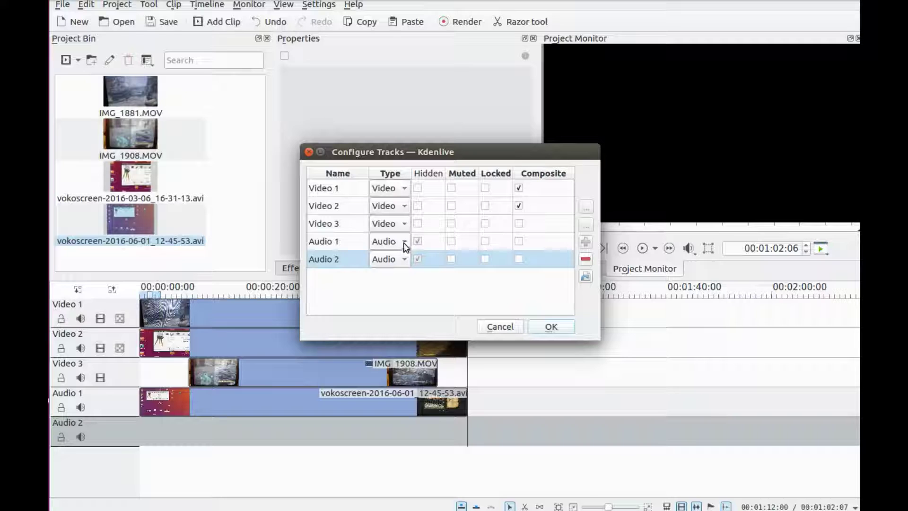
{"action": "left_click", "coordinate": [363, 240]}
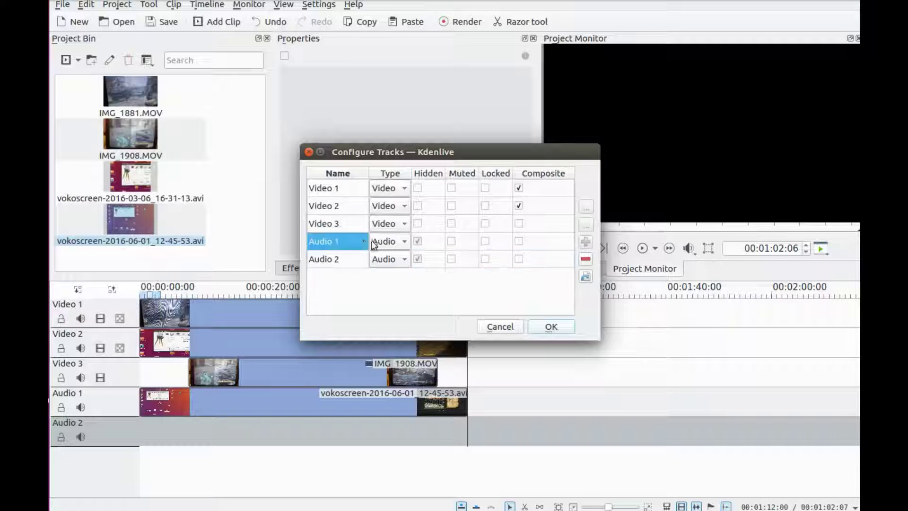
{"action": "left_click", "coordinate": [406, 242]}
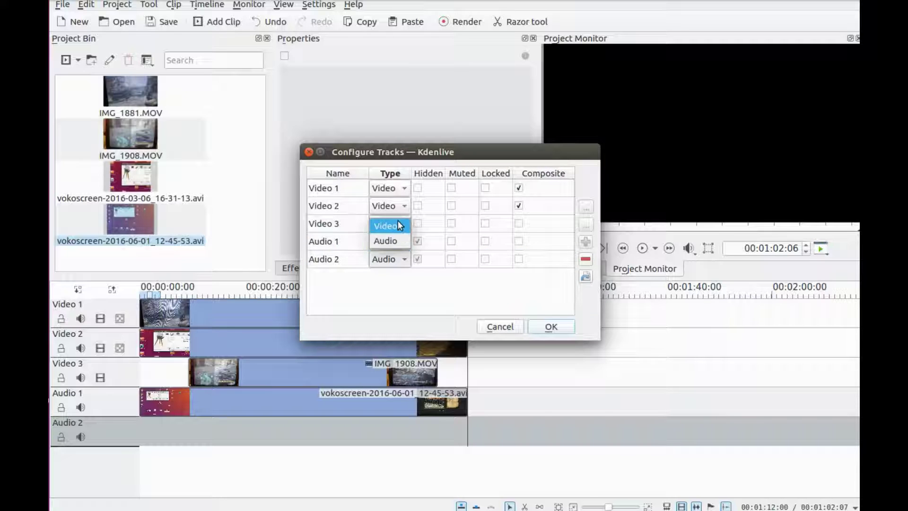
{"action": "left_click", "coordinate": [399, 226]}
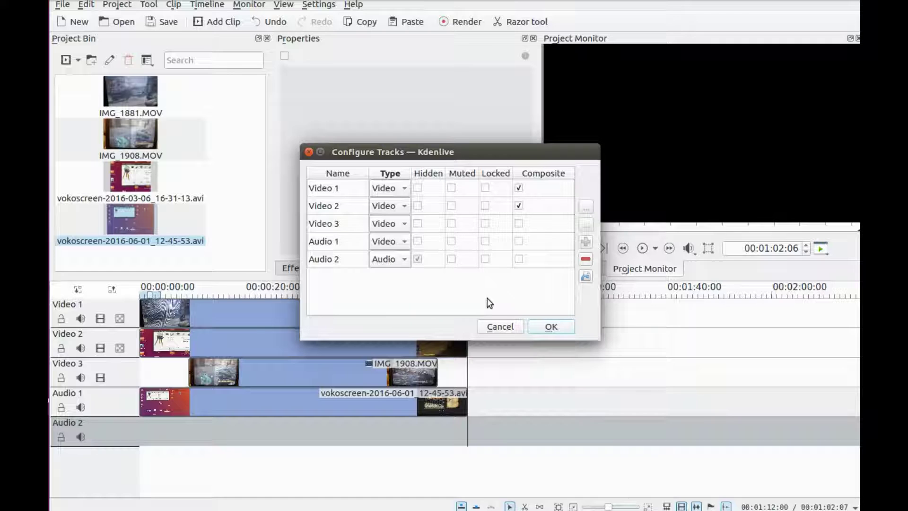
{"action": "left_click", "coordinate": [553, 328]}
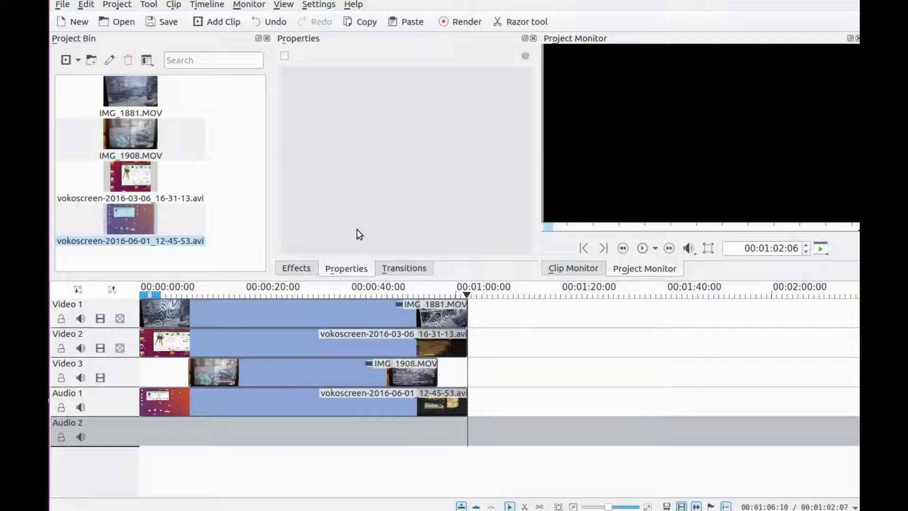
Place a Composite transition between Video 1 and Video 2 and stretch it across the one-minute clips
{"action": "left_click", "coordinate": [395, 268]}
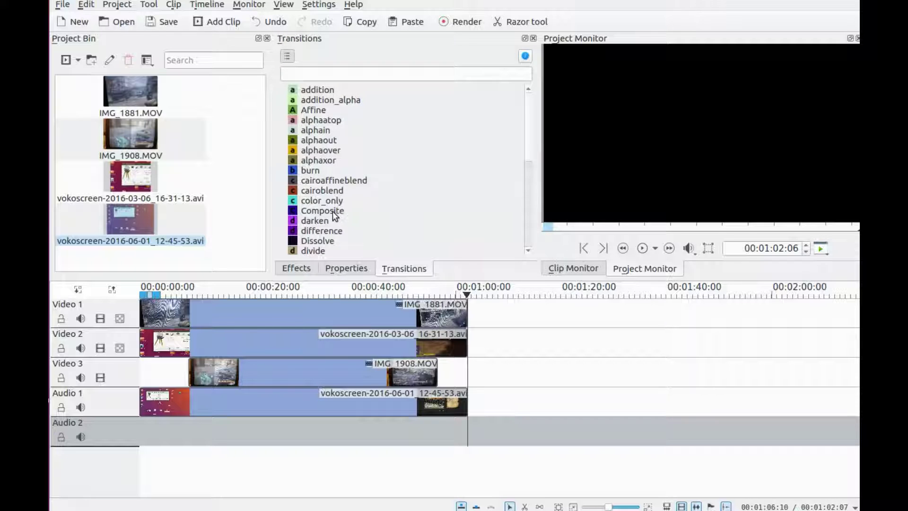
{"action": "left_click_drag", "start_coordinate": [333, 211], "coordinate": [194, 333]}
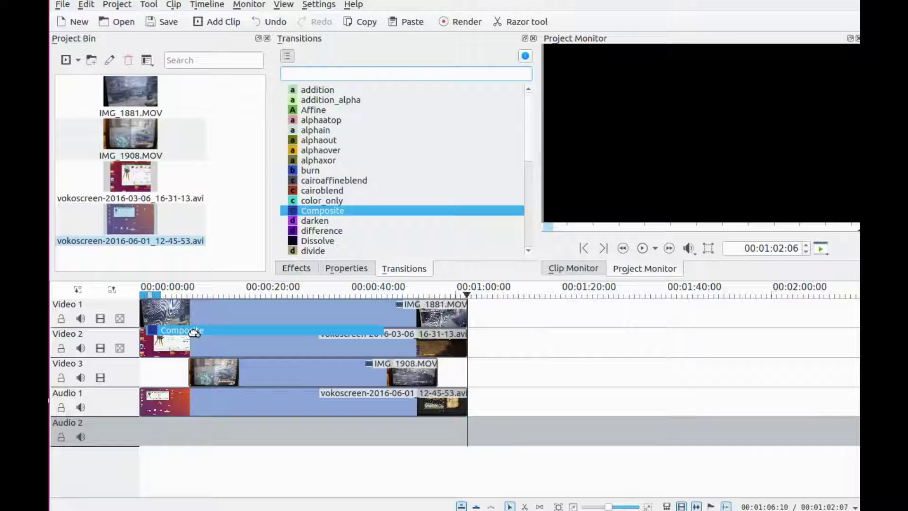
{"action": "left_click_drag", "start_coordinate": [194, 333], "coordinate": [192, 330]}
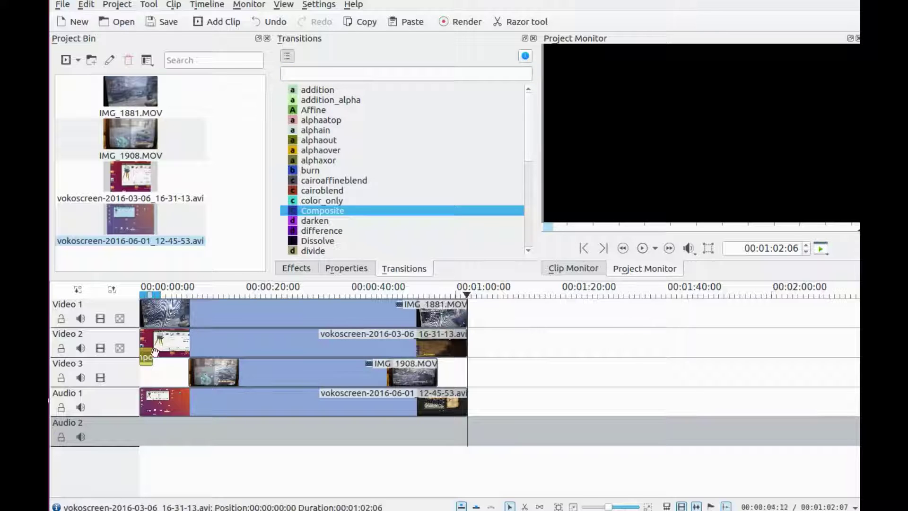
{"action": "left_click_drag", "start_coordinate": [145, 356], "coordinate": [151, 326]}
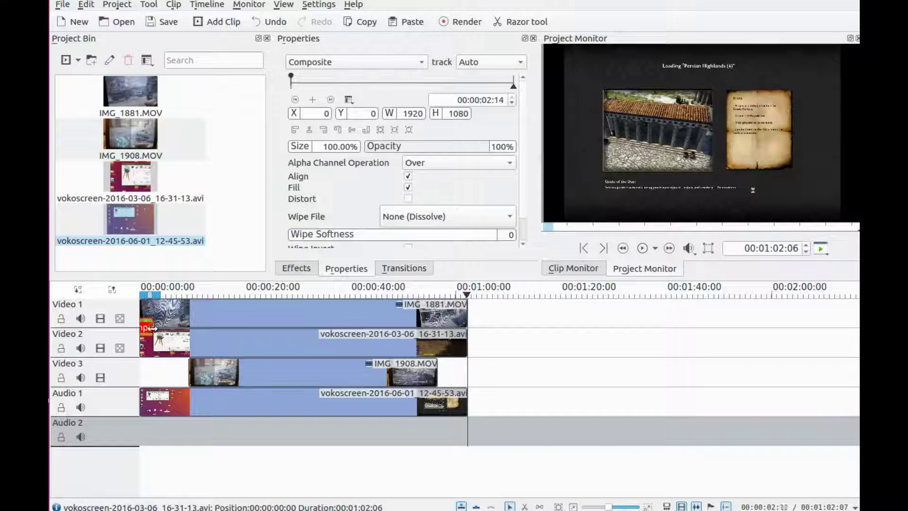
{"action": "left_click_drag", "start_coordinate": [153, 328], "coordinate": [467, 326]}
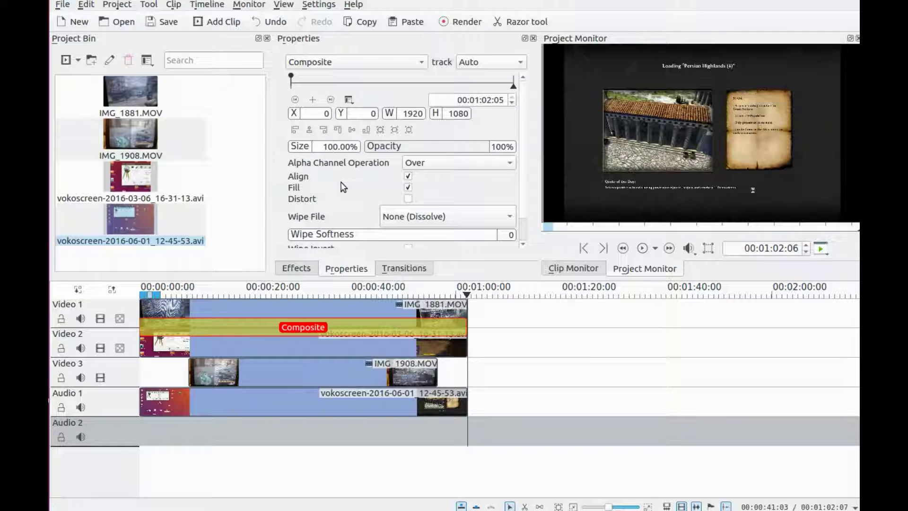
Set the Composite transition to 50% size onto Video 2, then select the Video 2 clip
{"action": "key", "text": "BackSpace"}
{"action": "key", "text": "BackSpace"}
{"action": "type", "text": "5"}
{"action": "left_click", "coordinate": [522, 62]}
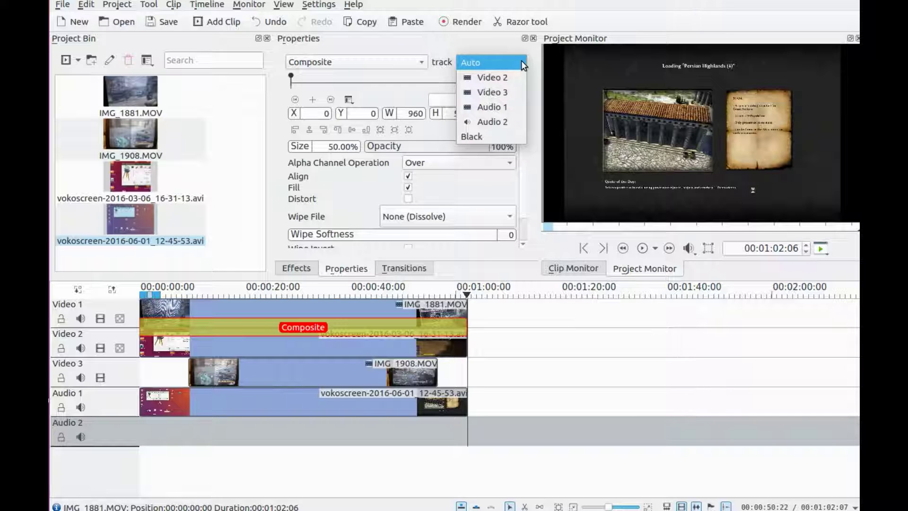
{"action": "left_click", "coordinate": [503, 78]}
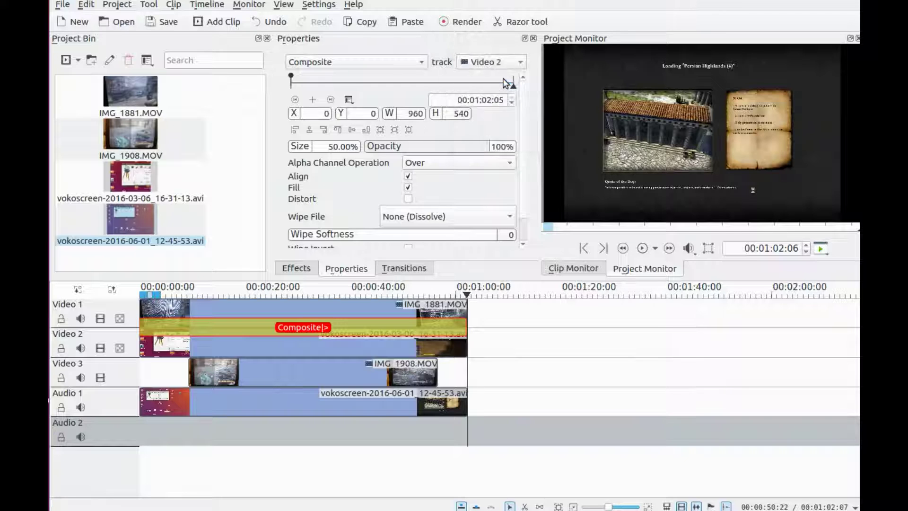
{"action": "left_click", "coordinate": [488, 431]}
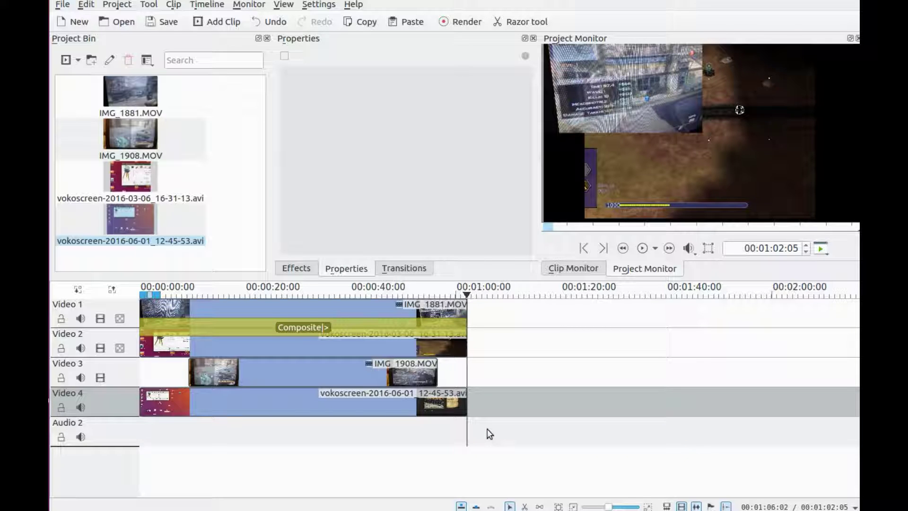
{"action": "left_click", "coordinate": [418, 328]}
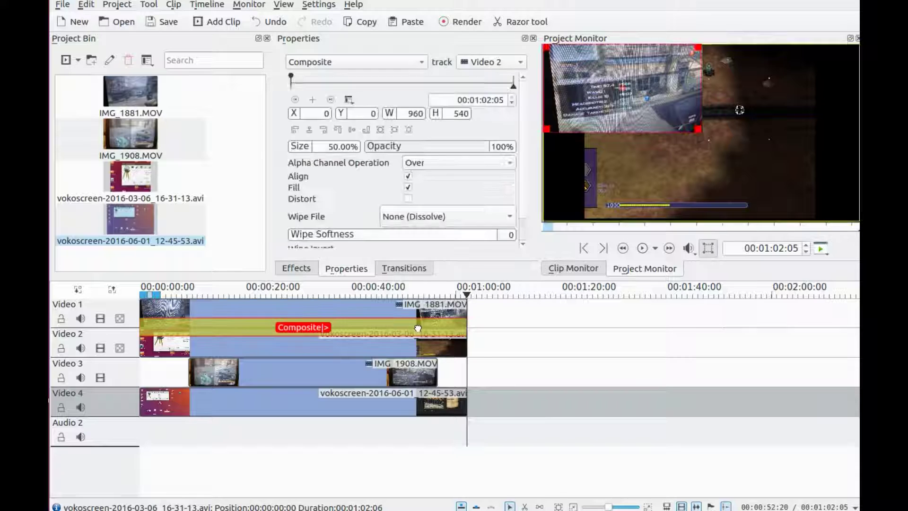
{"action": "left_click", "coordinate": [361, 348]}
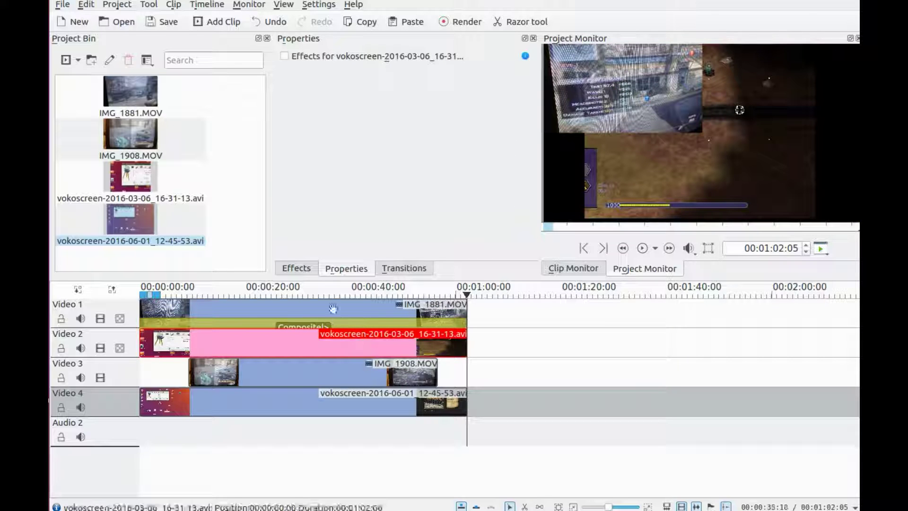
Drag Pan and Zoom from Crop and transform onto the Video 2 clip
{"action": "left_click", "coordinate": [297, 268]}
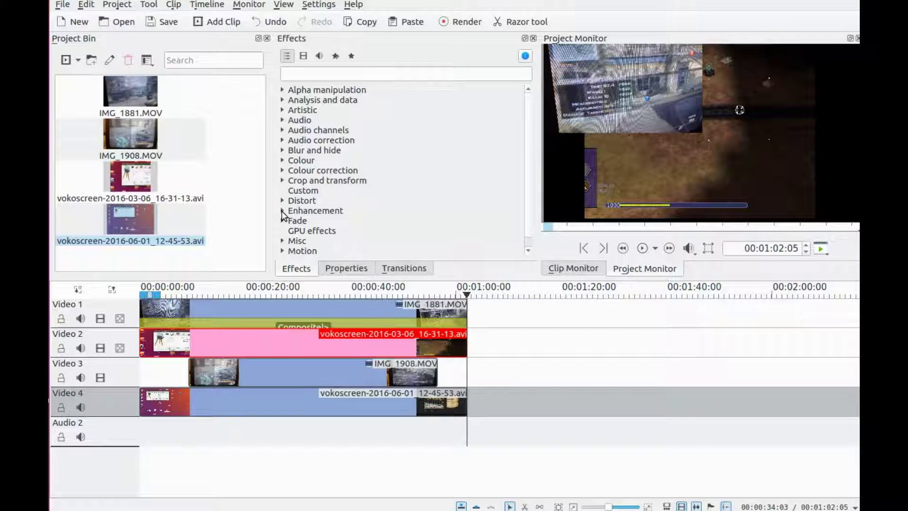
{"action": "left_click", "coordinate": [283, 181]}
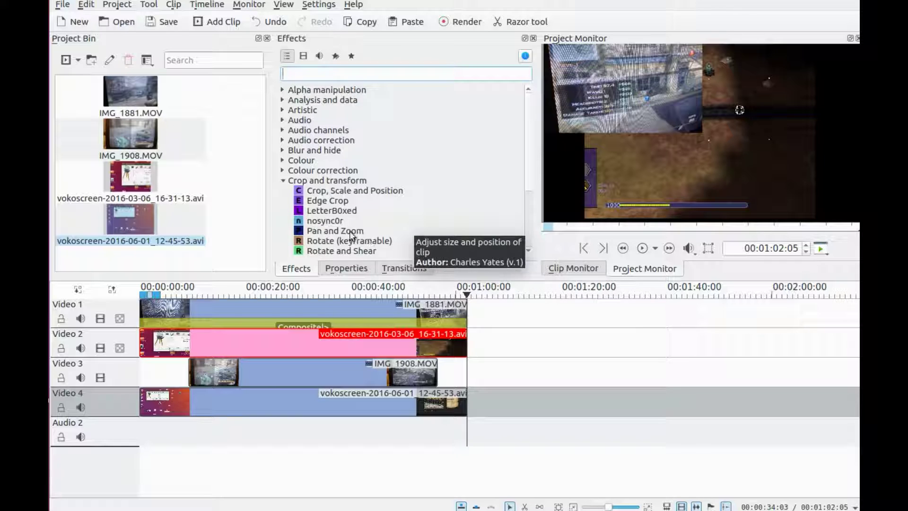
{"action": "left_click_drag", "start_coordinate": [351, 234], "coordinate": [212, 342]}
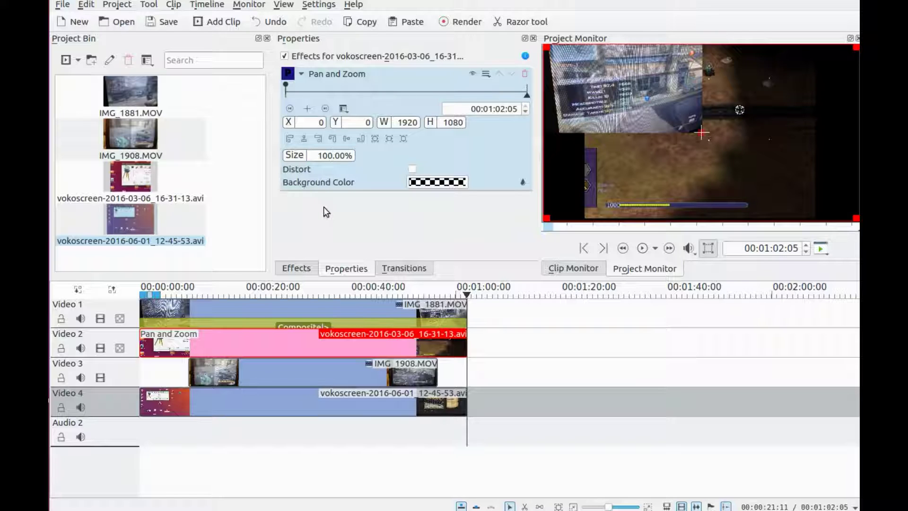
Set the Video 2 clip's Pan and Zoom size to 50% and move it to the top-right quarter
{"action": "key", "text": "BackSpace"}
{"action": "key", "text": "BackSpace"}
{"action": "key", "text": "BackSpace"}
{"action": "type", "text": "50"}
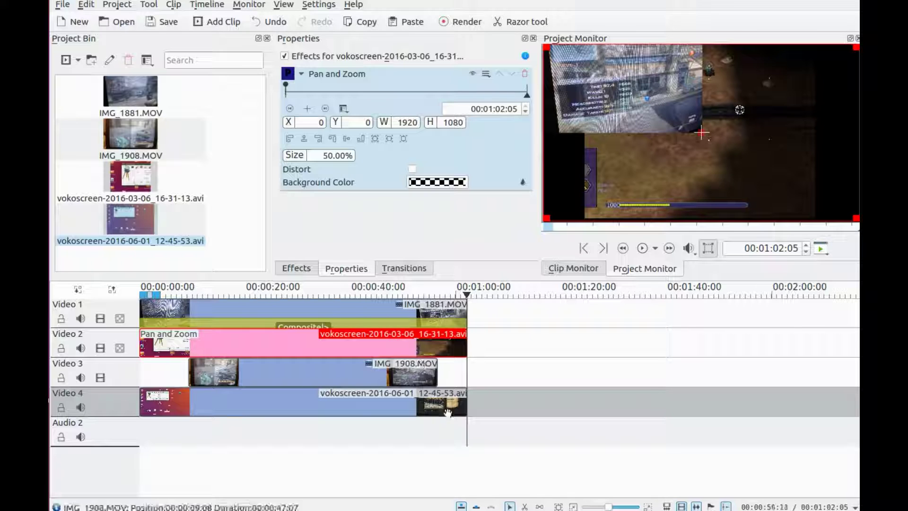
{"action": "left_click", "coordinate": [468, 449]}
{"action": "left_click", "coordinate": [373, 332]}
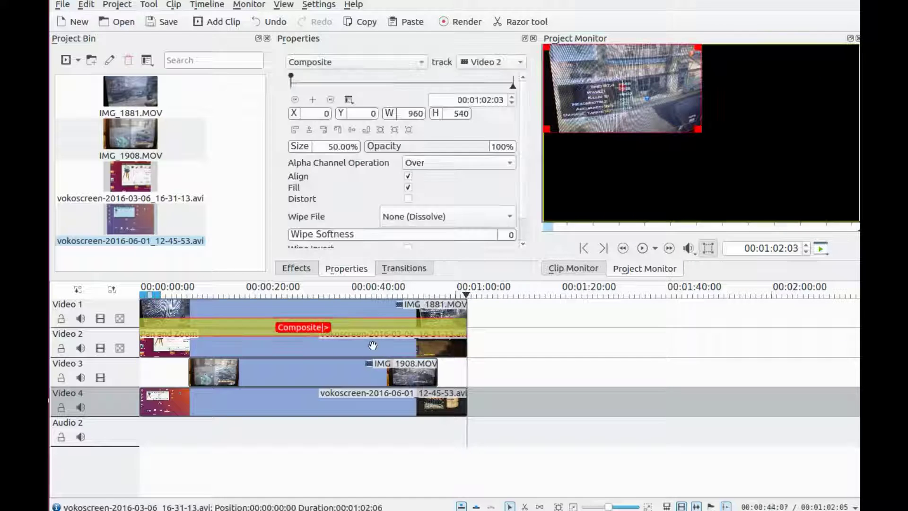
{"action": "left_click", "coordinate": [372, 345]}
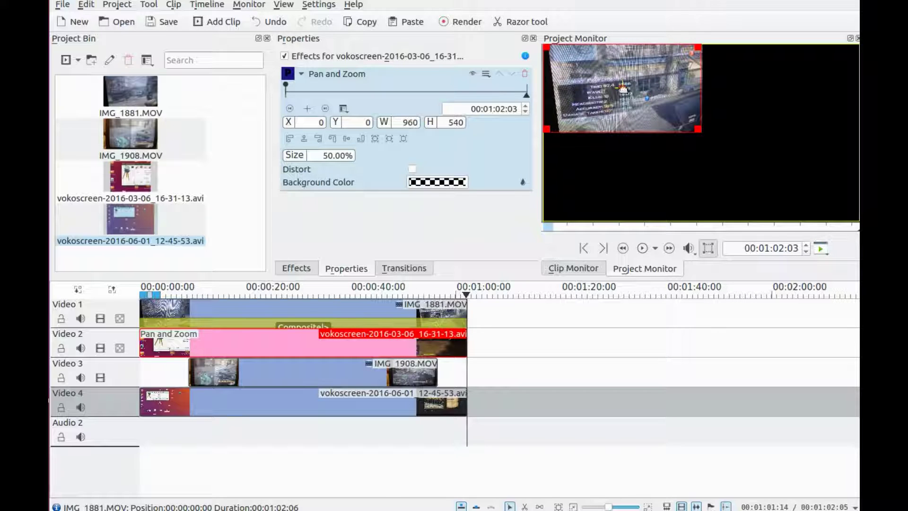
{"action": "left_click_drag", "start_coordinate": [648, 88], "coordinate": [783, 88]}
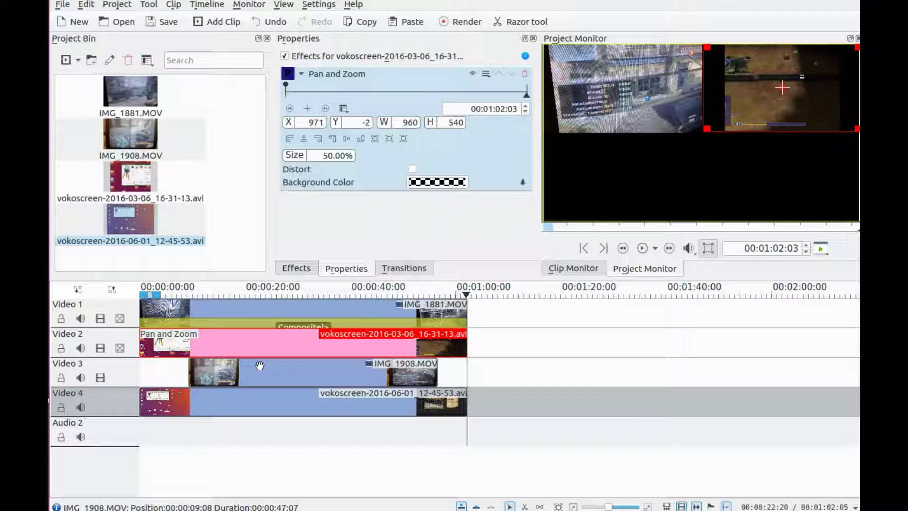
{"action": "left_click", "coordinate": [467, 422]}
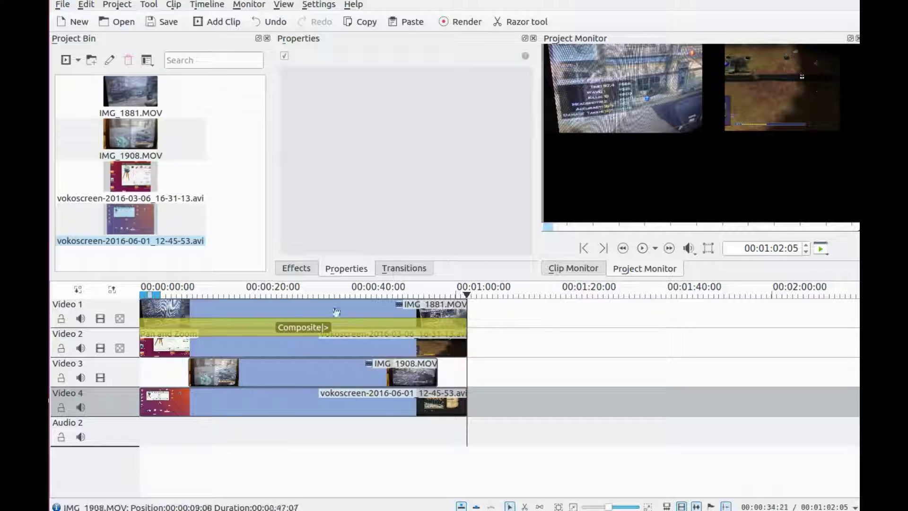
Add another Composite transition at Video 3, then show the effects list
{"action": "left_click", "coordinate": [396, 267]}
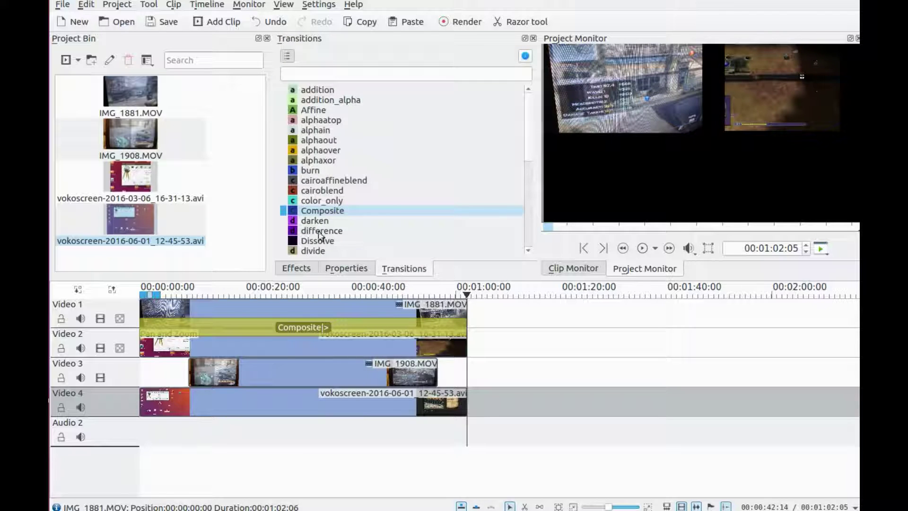
{"action": "left_click_drag", "start_coordinate": [316, 217], "coordinate": [226, 358]}
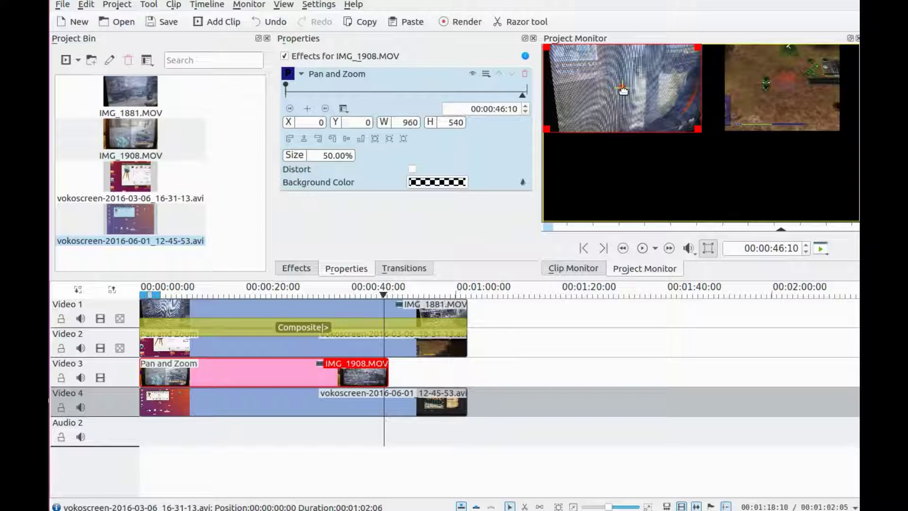
{"action": "left_click", "coordinate": [296, 268]}
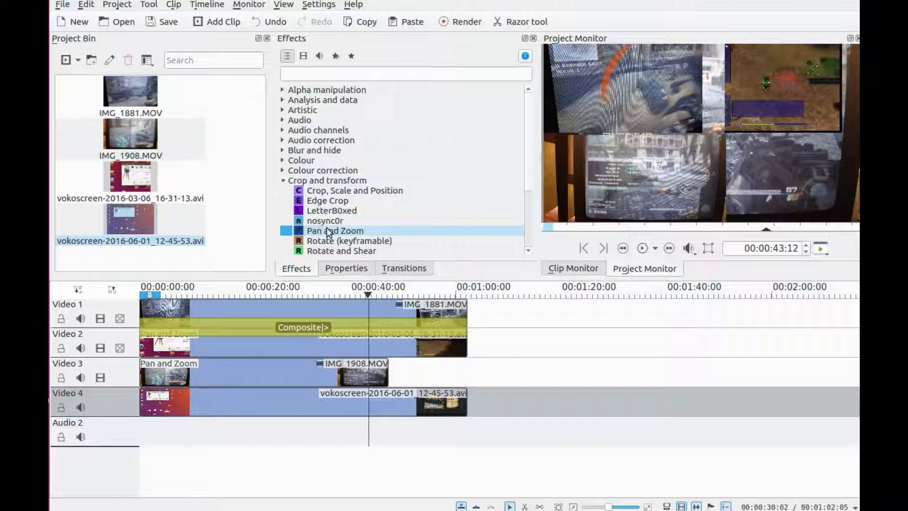
Drop Pan and Zoom onto the vokoscreen clip on Video 4
{"action": "left_click_drag", "start_coordinate": [330, 232], "coordinate": [198, 402]}
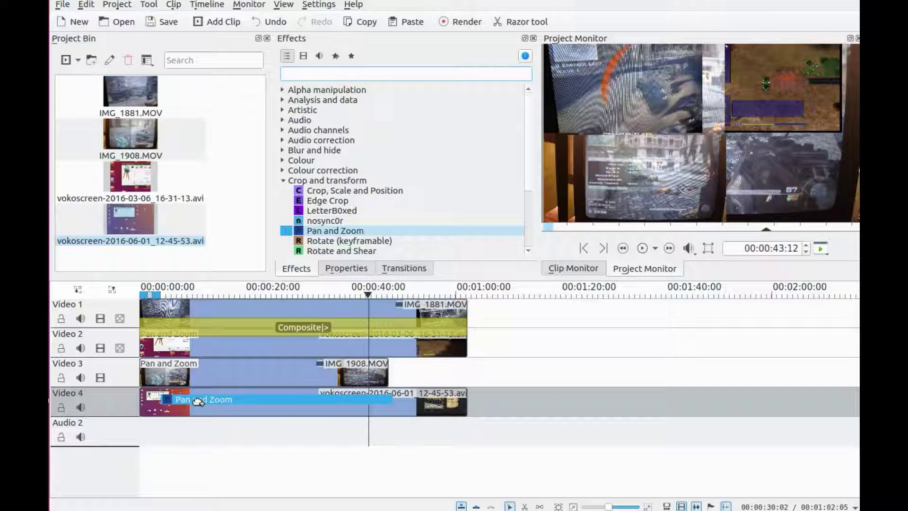
{"action": "left_click_drag", "start_coordinate": [198, 402], "coordinate": [198, 401]}
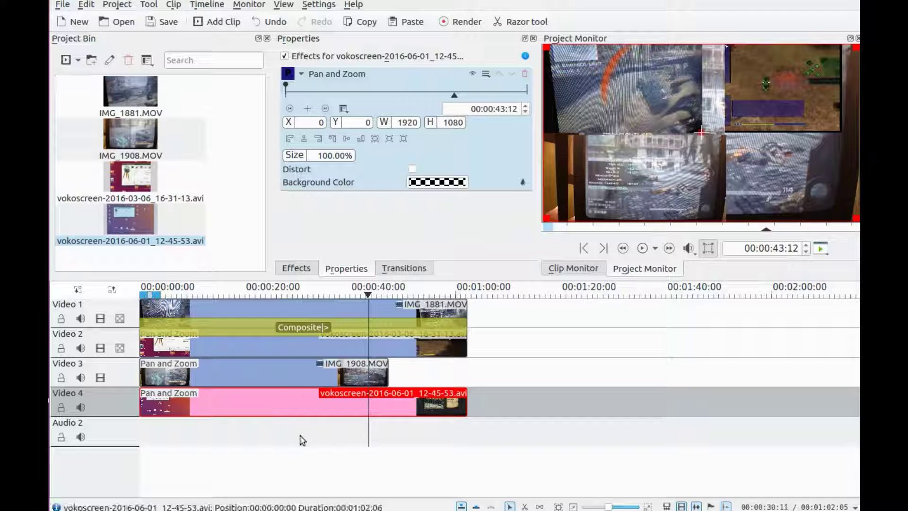
Select the Video 4 vokoscreen clip with the playhead near one minute, and show the transitions list
{"action": "left_click", "coordinate": [326, 431]}
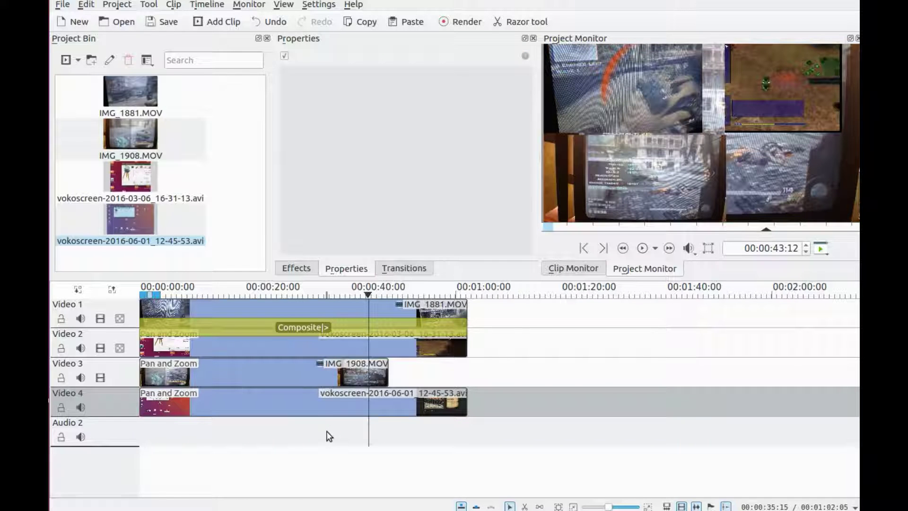
{"action": "left_click", "coordinate": [326, 431]}
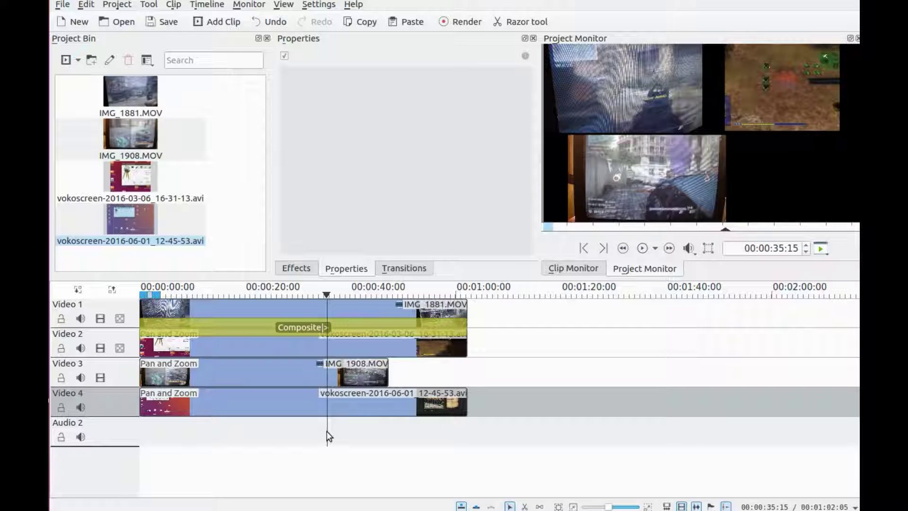
{"action": "left_click", "coordinate": [343, 408]}
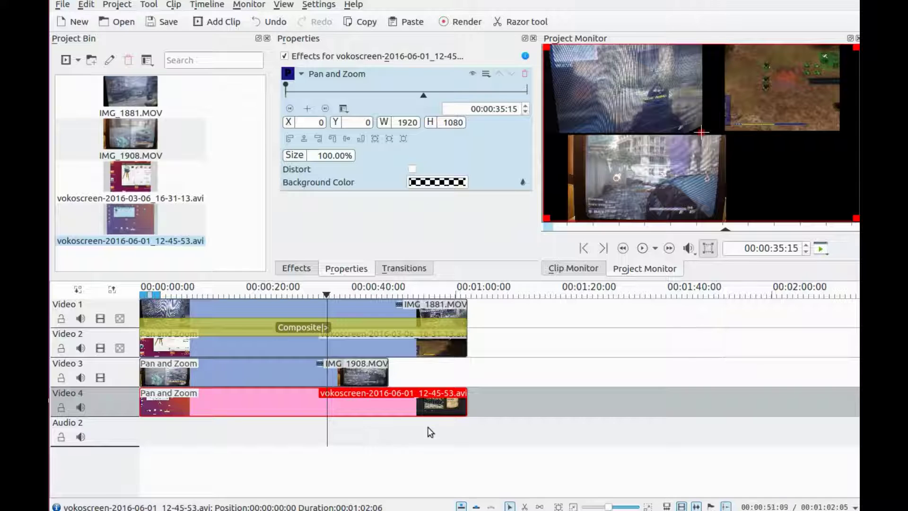
{"action": "left_click", "coordinate": [466, 426]}
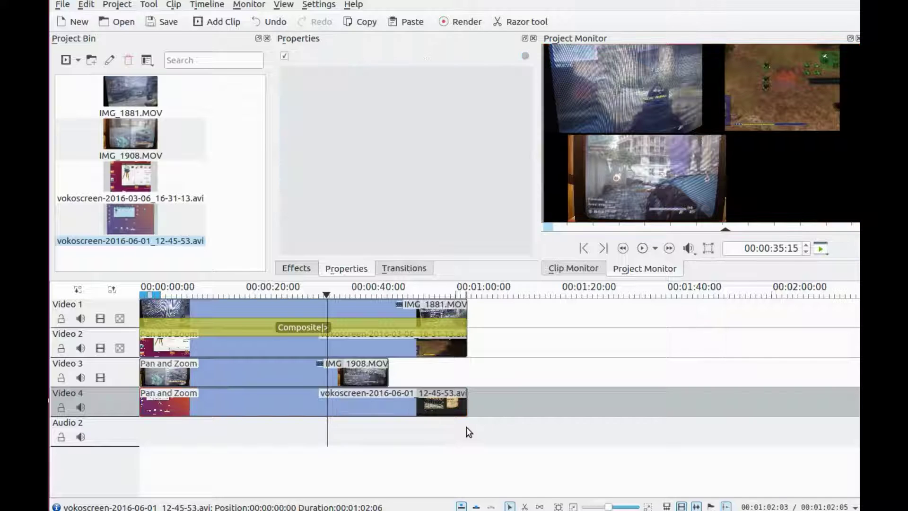
{"action": "left_click", "coordinate": [459, 402]}
{"action": "left_click", "coordinate": [419, 268]}
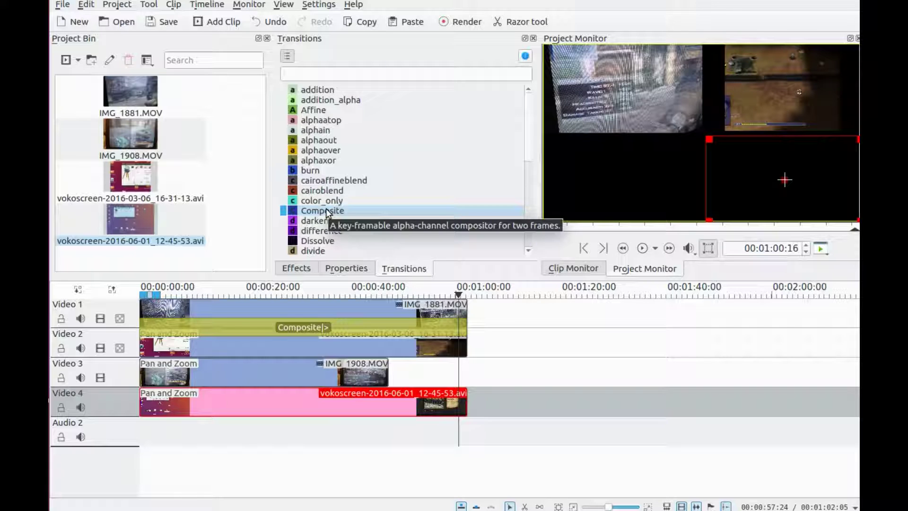
Drop a Composite transition between Video 3 and Video 4 and stretch it across the clips
{"action": "left_click_drag", "start_coordinate": [326, 214], "coordinate": [183, 388]}
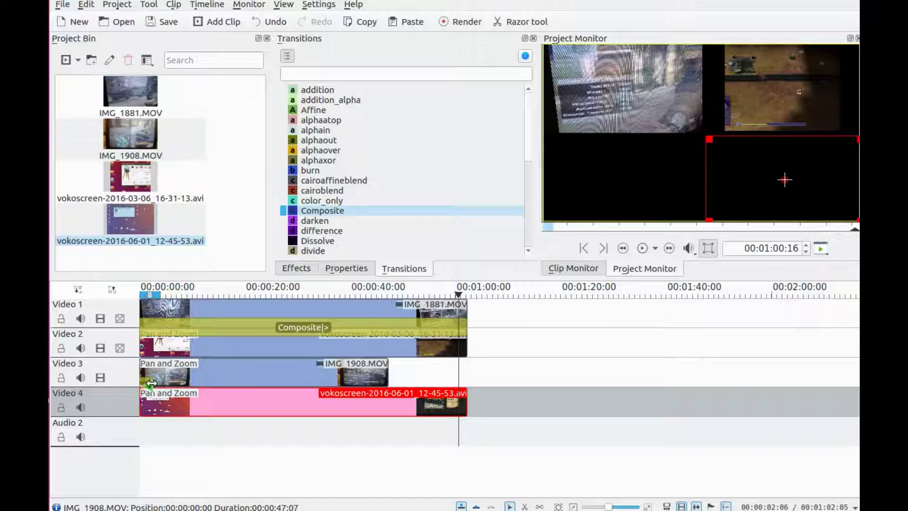
{"action": "left_click_drag", "start_coordinate": [151, 383], "coordinate": [387, 390]}
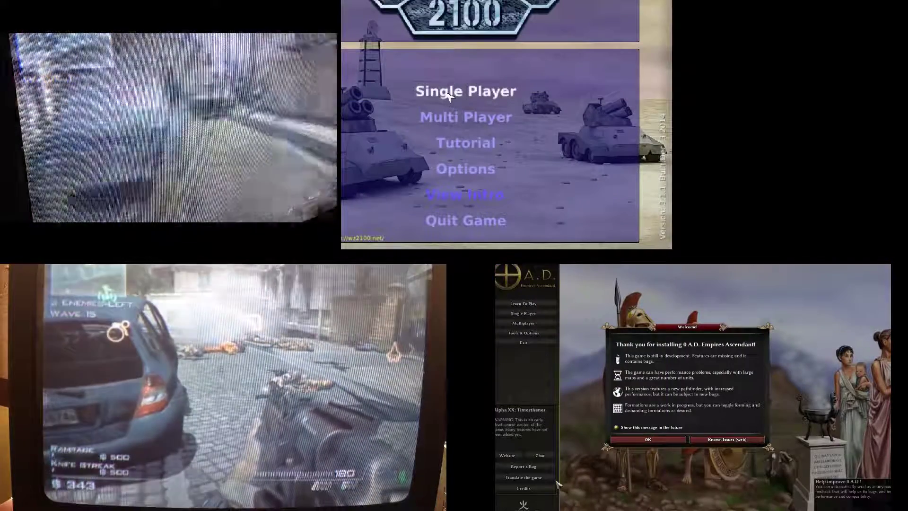
{"action": "left_click", "coordinate": [449, 95]}
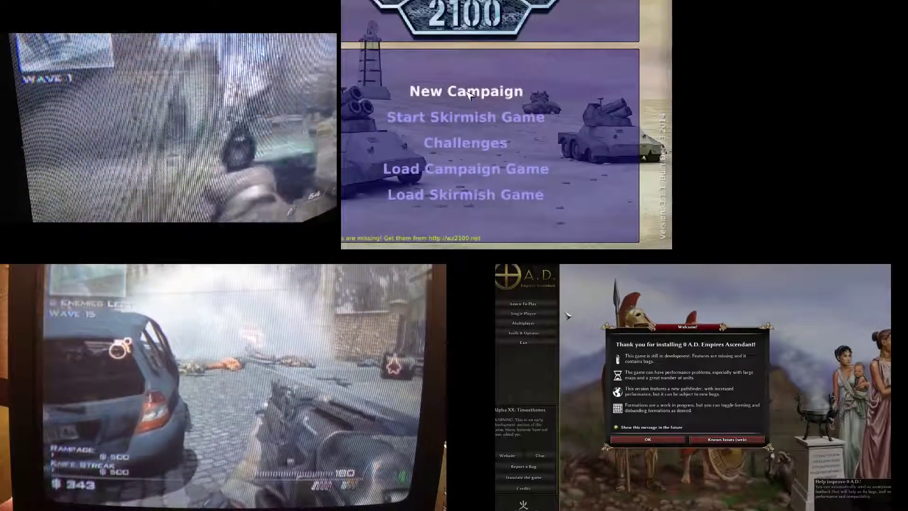
{"action": "left_click", "coordinate": [469, 94]}
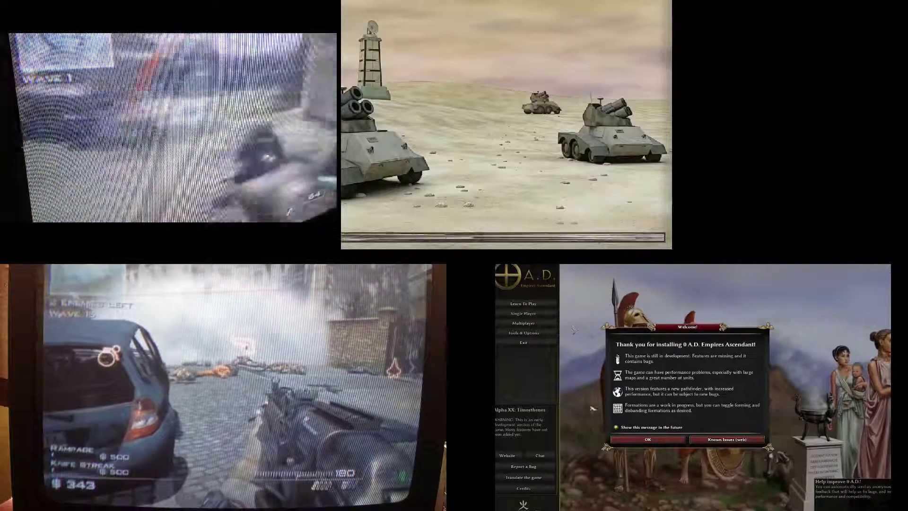
{"action": "left_click", "coordinate": [611, 439]}
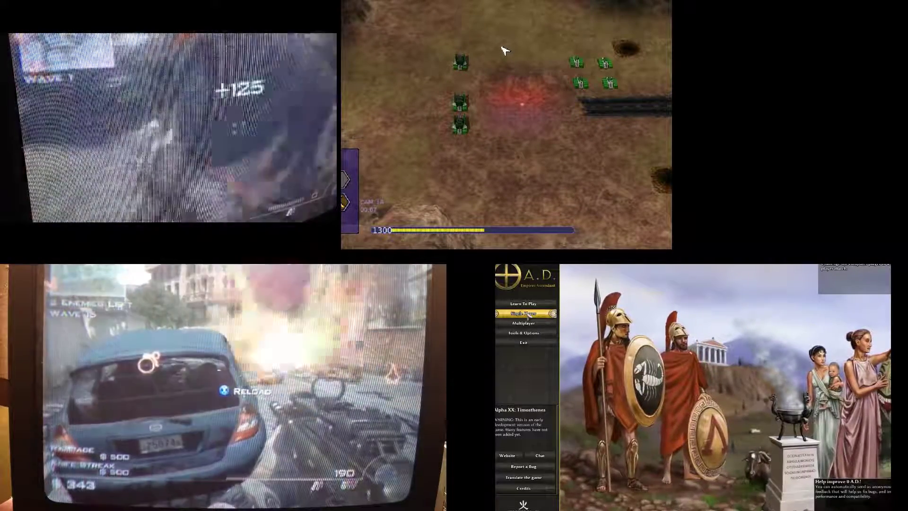
{"action": "left_click", "coordinate": [527, 316]}
{"action": "left_click", "coordinate": [461, 64]}
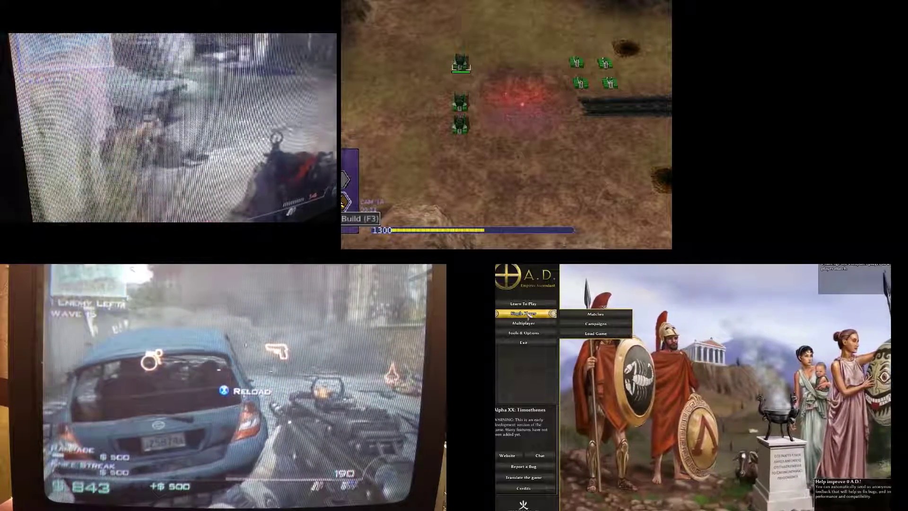
{"action": "left_click", "coordinate": [345, 202]}
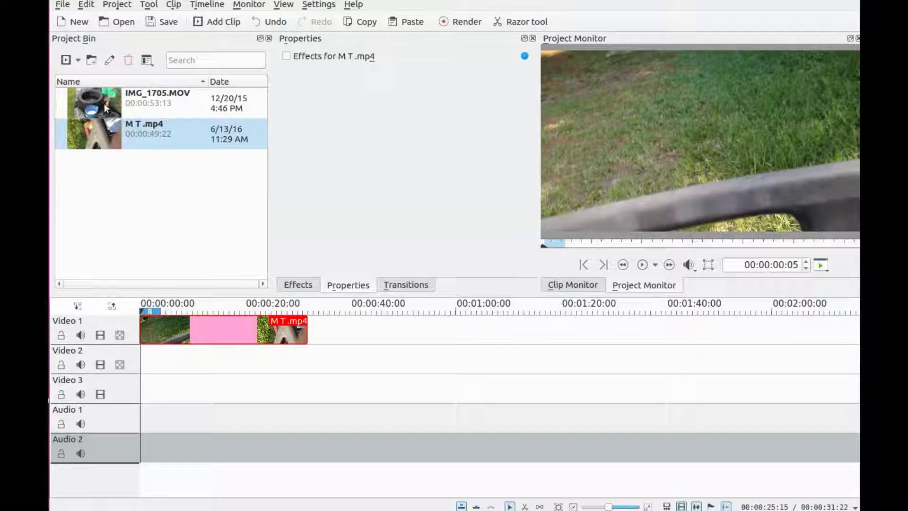
Put IMG_1705.MOV on Video 2, split off its audio, ungroup it, and delete that audio clip
{"action": "left_click_drag", "start_coordinate": [106, 99], "coordinate": [144, 350]}
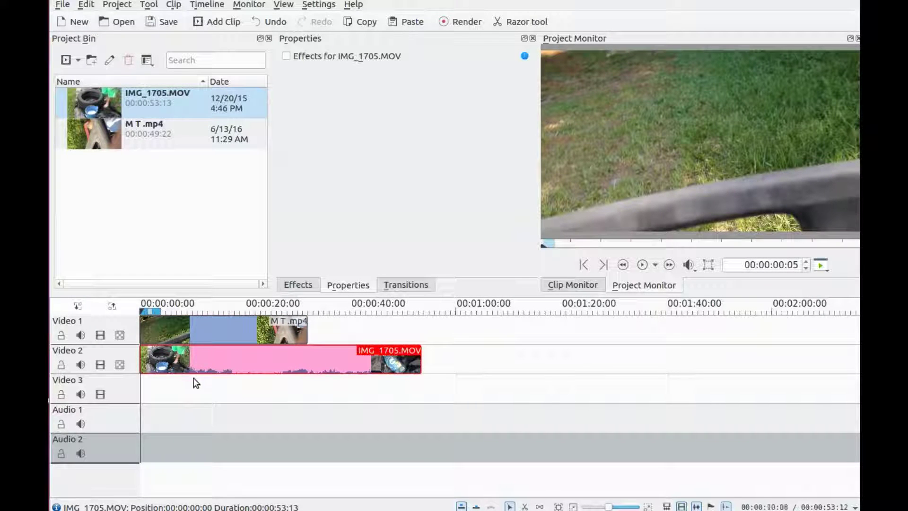
{"action": "right_click", "coordinate": [225, 357]}
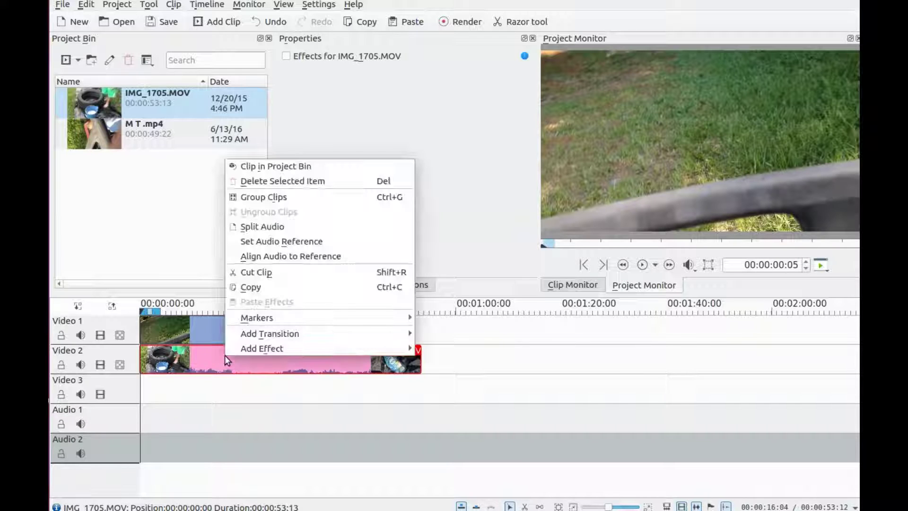
{"action": "left_click", "coordinate": [262, 226]}
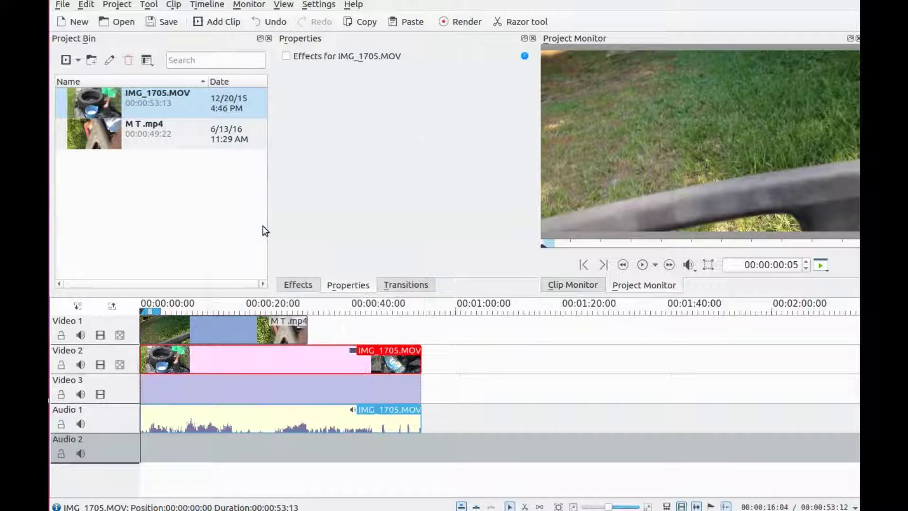
{"action": "right_click", "coordinate": [193, 417]}
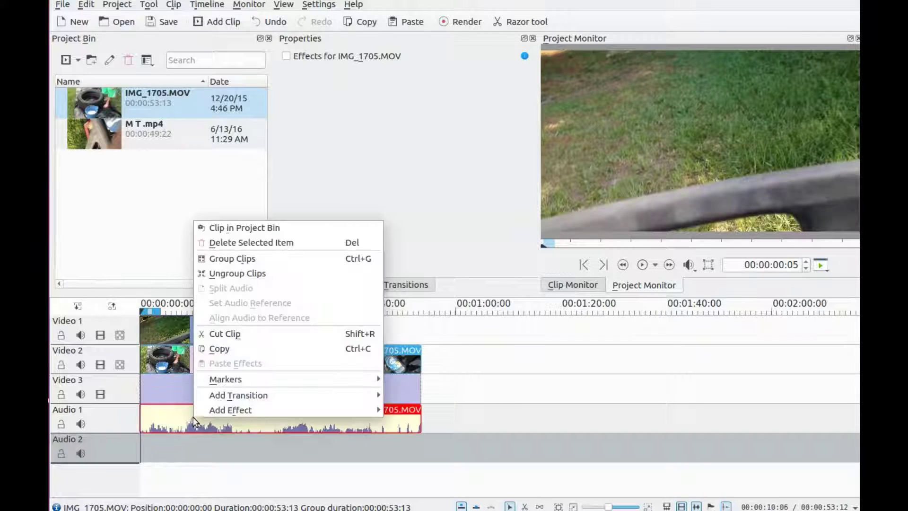
{"action": "left_click", "coordinate": [225, 274]}
{"action": "right_click", "coordinate": [193, 422]}
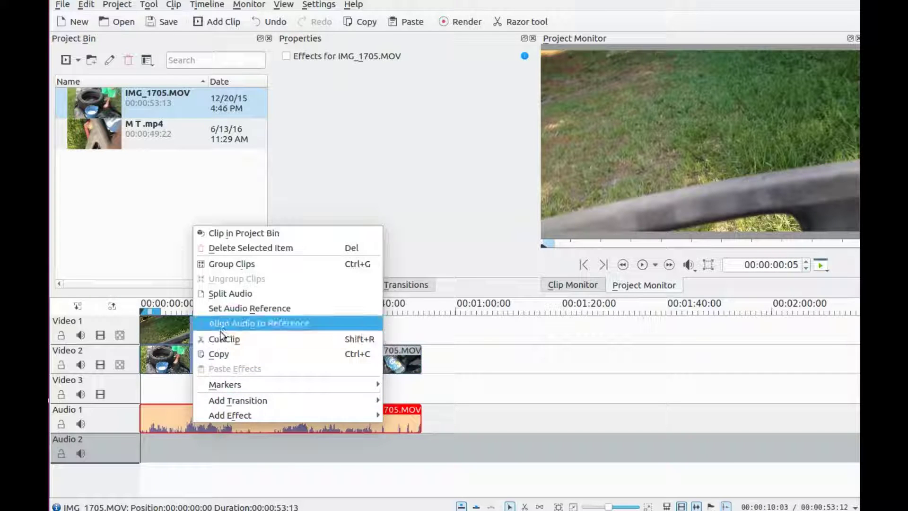
{"action": "left_click", "coordinate": [240, 248]}
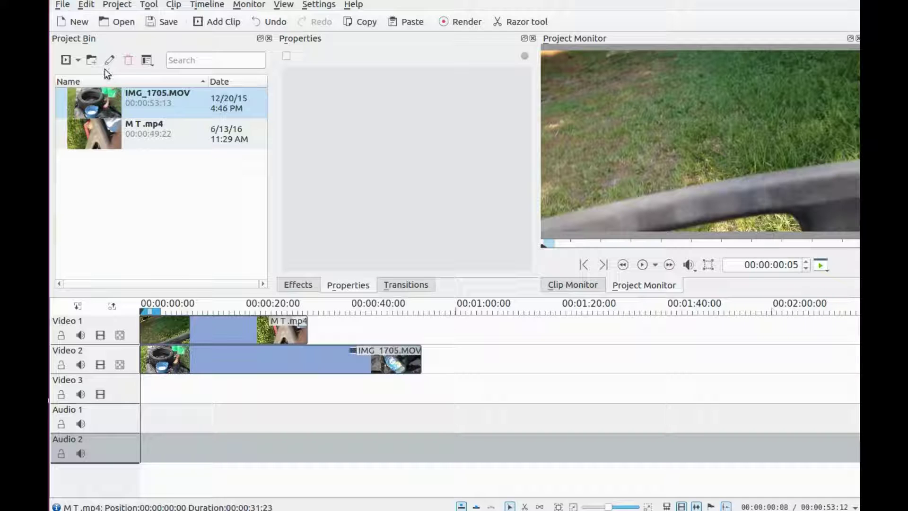
Add a black Color Clip lasting 00:00:05:00 to the Project Bin
{"action": "left_click", "coordinate": [125, 7]}
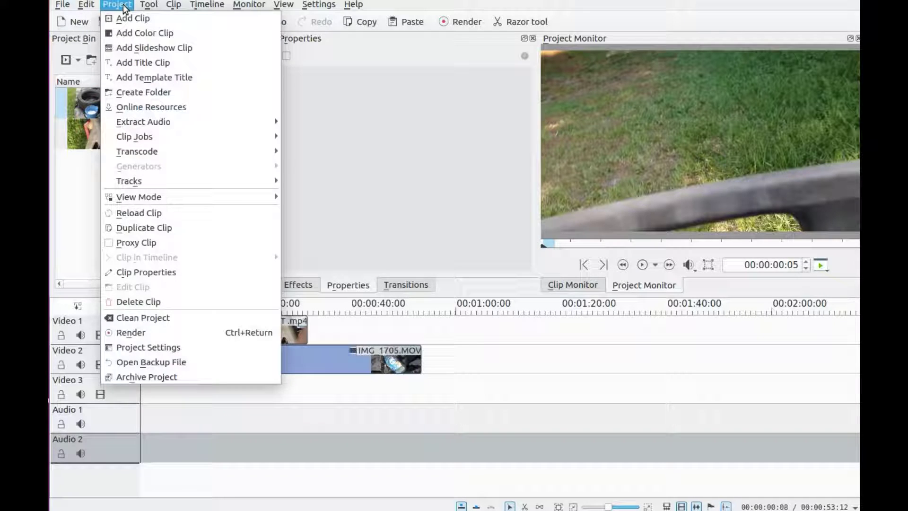
{"action": "left_click", "coordinate": [140, 33]}
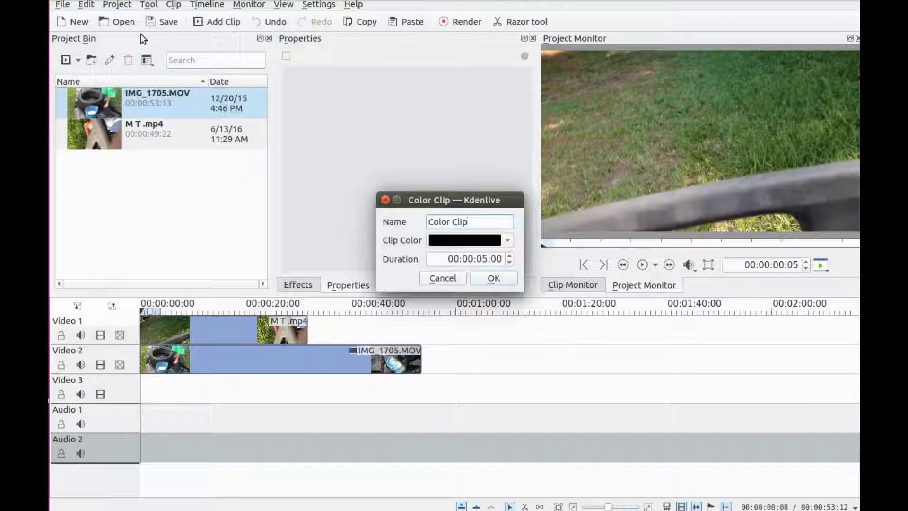
{"action": "left_click", "coordinate": [491, 280]}
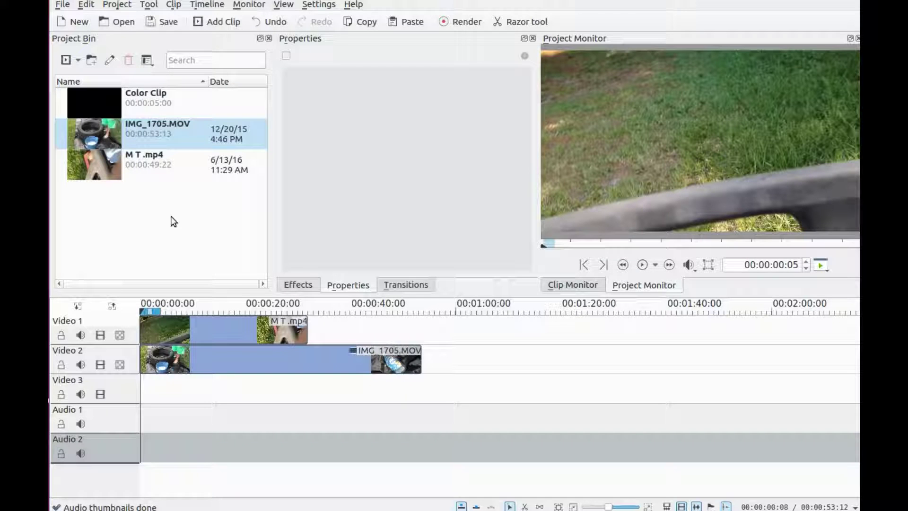
Cut IMG_1705.MOV on Video 2 with the Razor tool and delete the leftover second piece
{"action": "left_click", "coordinate": [520, 21]}
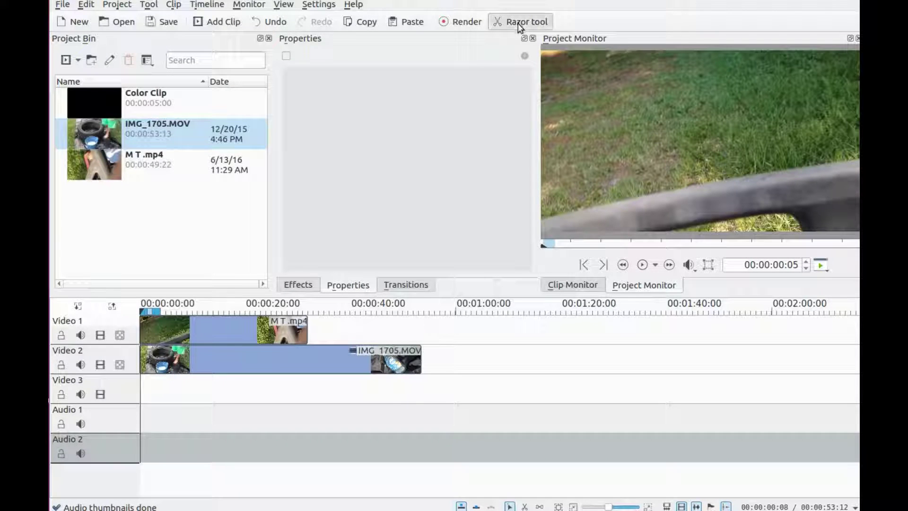
{"action": "left_click", "coordinate": [307, 354]}
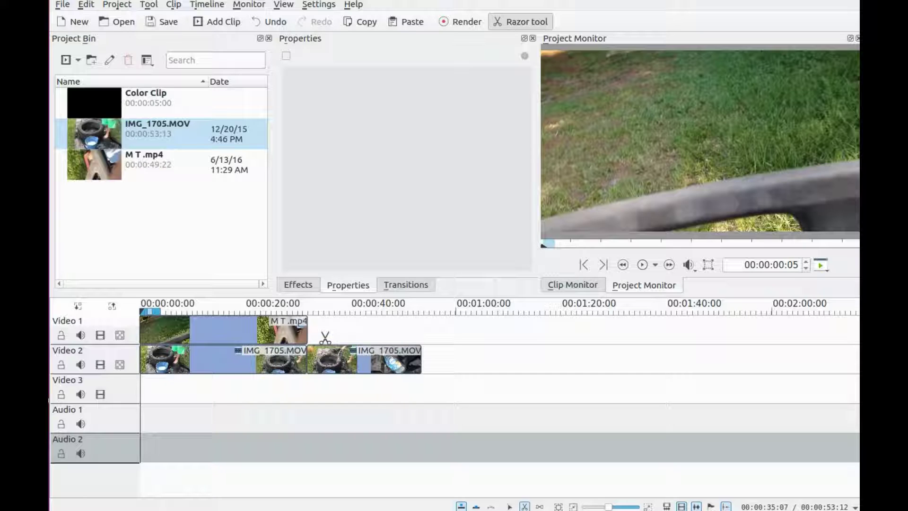
{"action": "key", "text": "s"}
{"action": "right_click", "coordinate": [337, 360]}
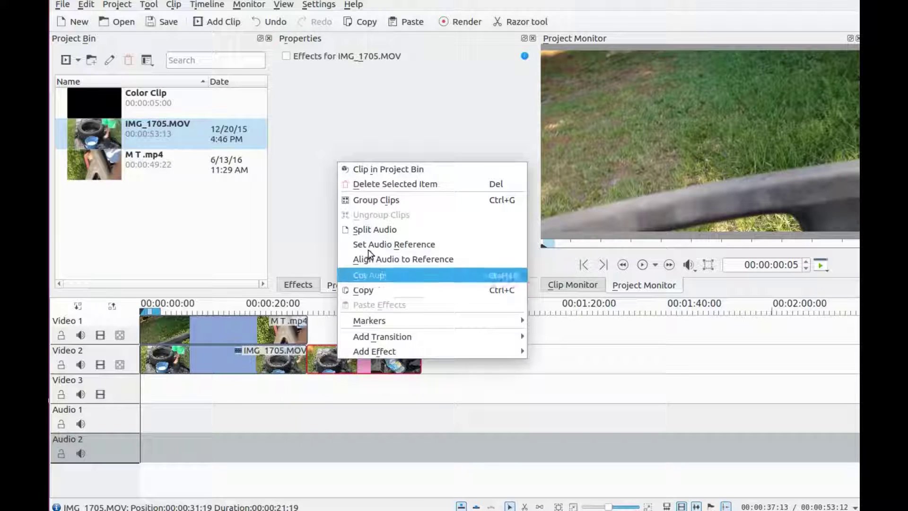
{"action": "left_click", "coordinate": [381, 183]}
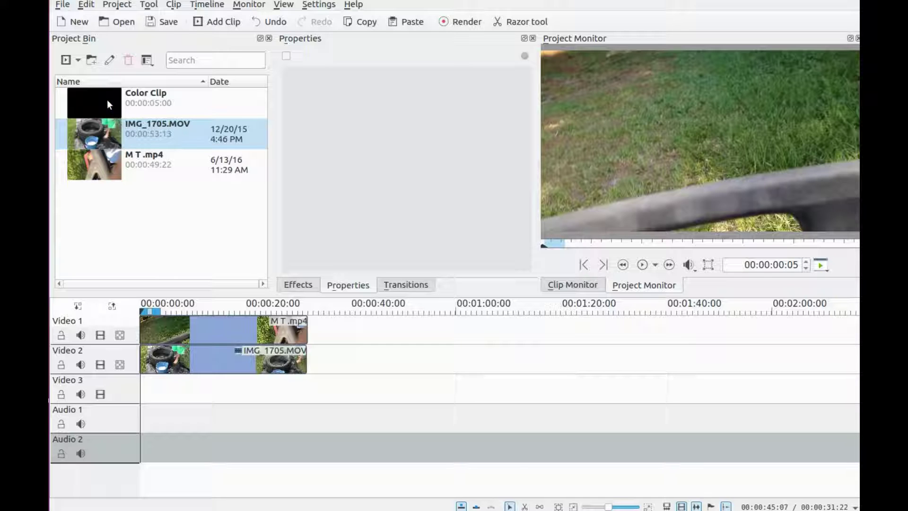
Place the black Color Clip at the start of Video 3 and stretch it to about 31 seconds
{"action": "left_click_drag", "start_coordinate": [107, 100], "coordinate": [145, 383]}
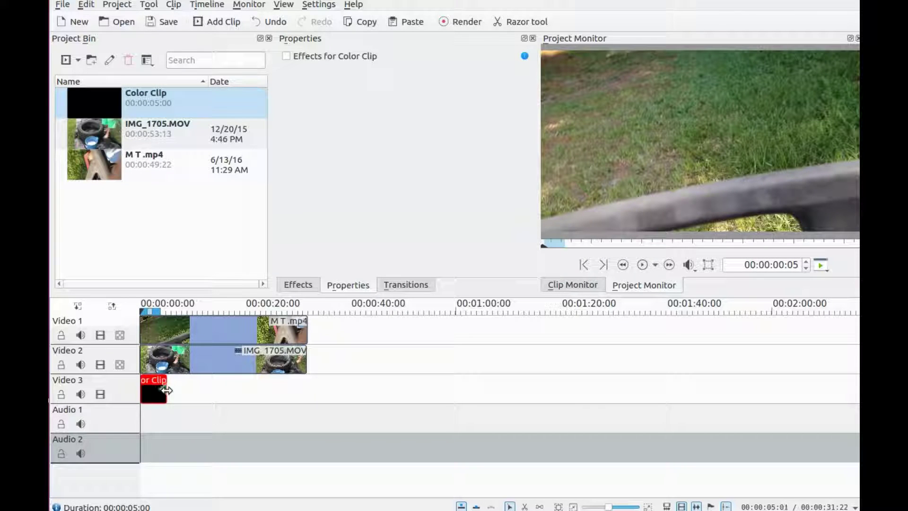
{"action": "left_click_drag", "start_coordinate": [166, 392], "coordinate": [308, 395]}
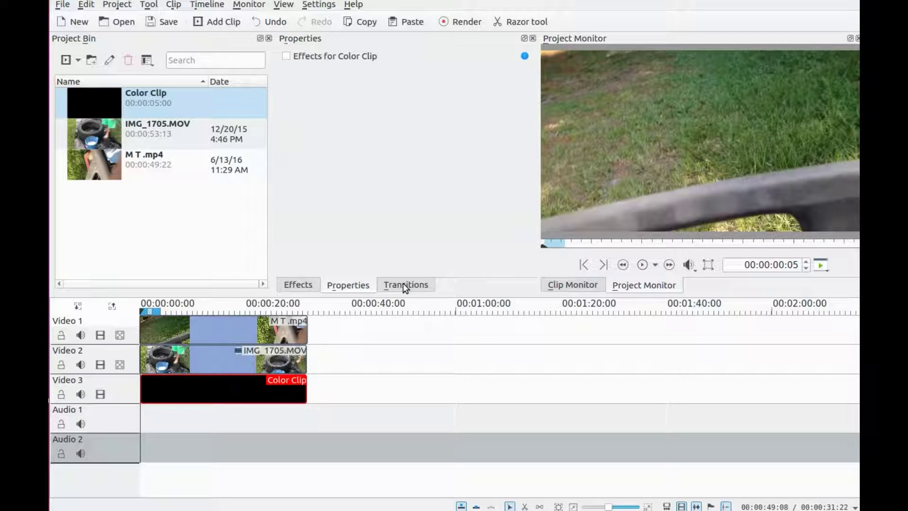
Drop a Composite onto IMG_1705.MOV, extend it to the clips' end, and trim M T .mp4 four frames
{"action": "left_click", "coordinate": [405, 286]}
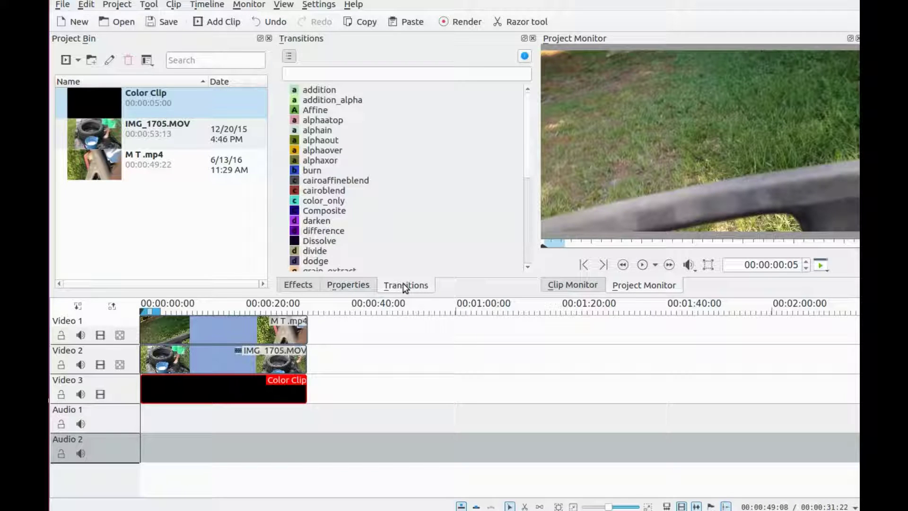
{"action": "left_click", "coordinate": [331, 211]}
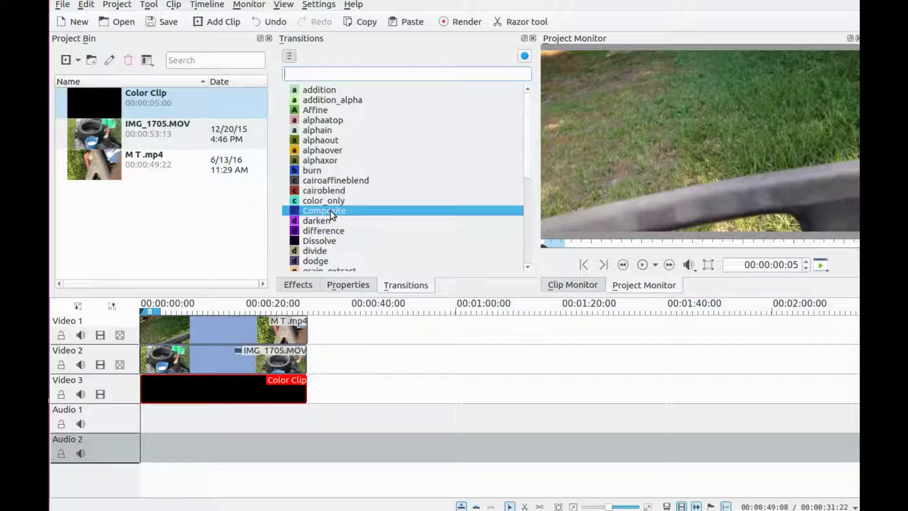
{"action": "left_click_drag", "start_coordinate": [330, 210], "coordinate": [185, 351]}
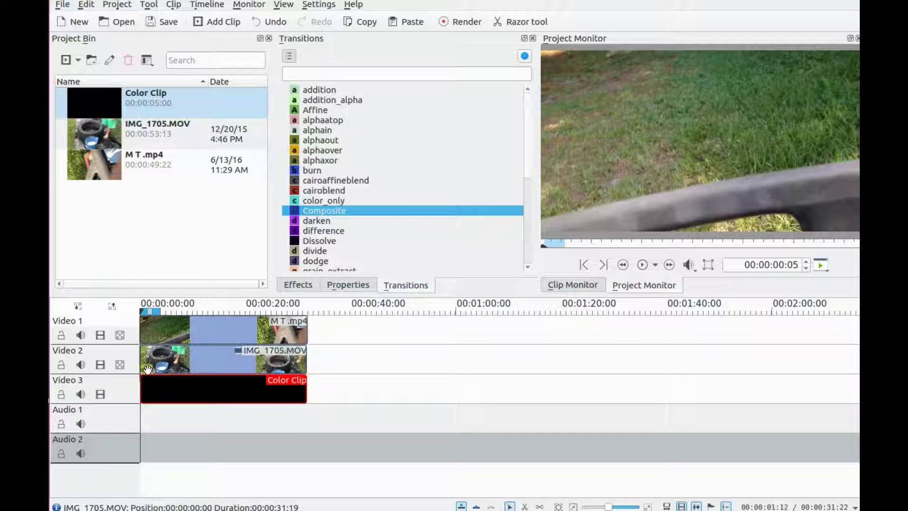
{"action": "left_click", "coordinate": [153, 347]}
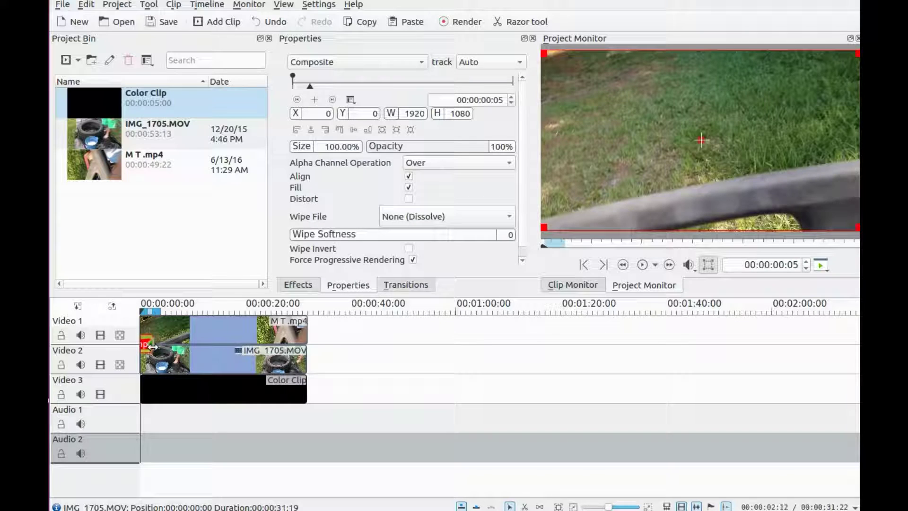
{"action": "left_click_drag", "start_coordinate": [152, 347], "coordinate": [281, 350]}
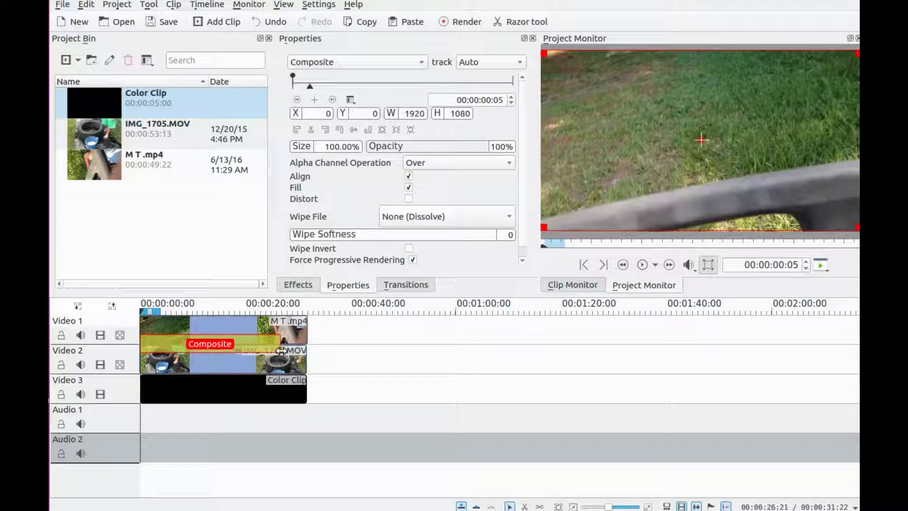
{"action": "left_click_drag", "start_coordinate": [281, 350], "coordinate": [308, 326]}
{"action": "left_click", "coordinate": [306, 326]}
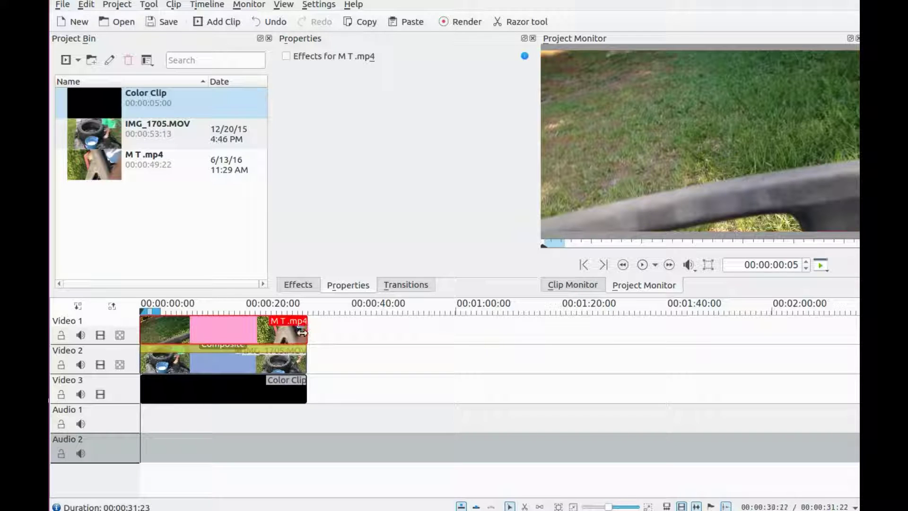
{"action": "left_click_drag", "start_coordinate": [307, 333], "coordinate": [307, 334]}
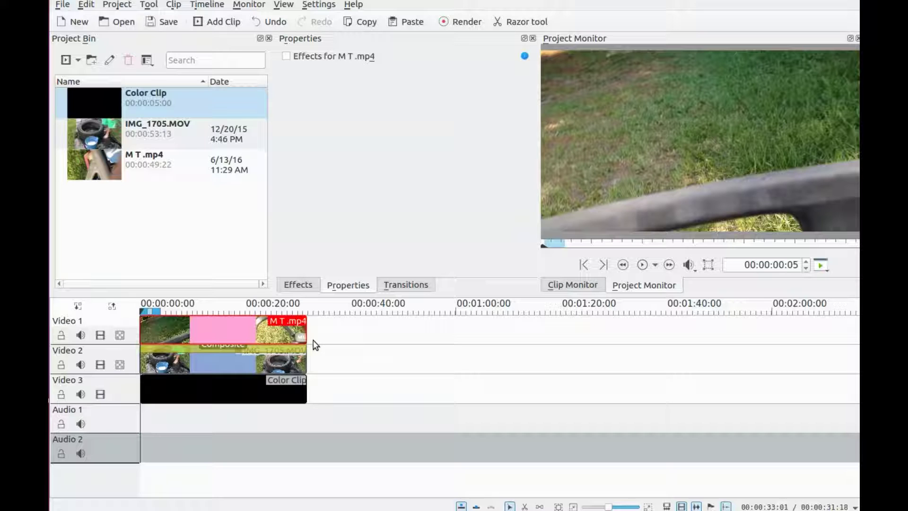
Add a second Composite between IMG_1705.MOV and the Color Clip, then select the upper Composite
{"action": "left_click", "coordinate": [303, 378]}
{"action": "left_click", "coordinate": [400, 285]}
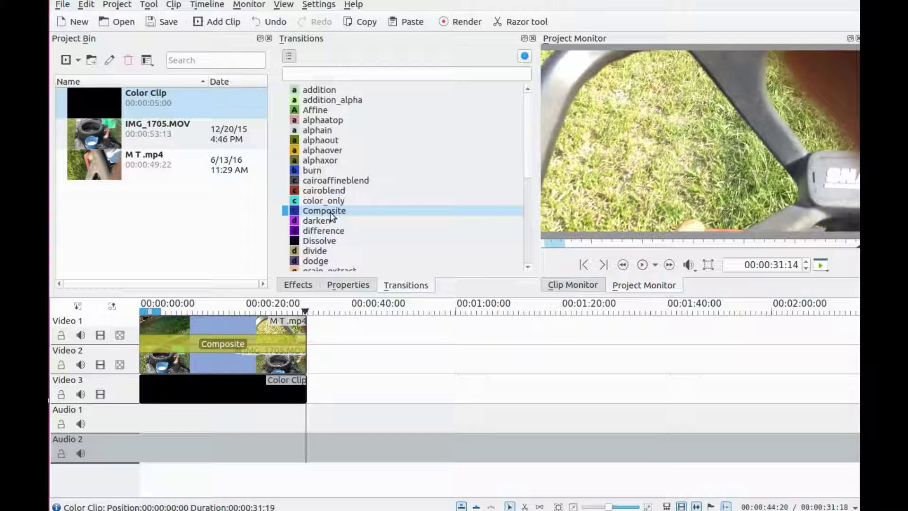
{"action": "left_click_drag", "start_coordinate": [330, 215], "coordinate": [307, 375]}
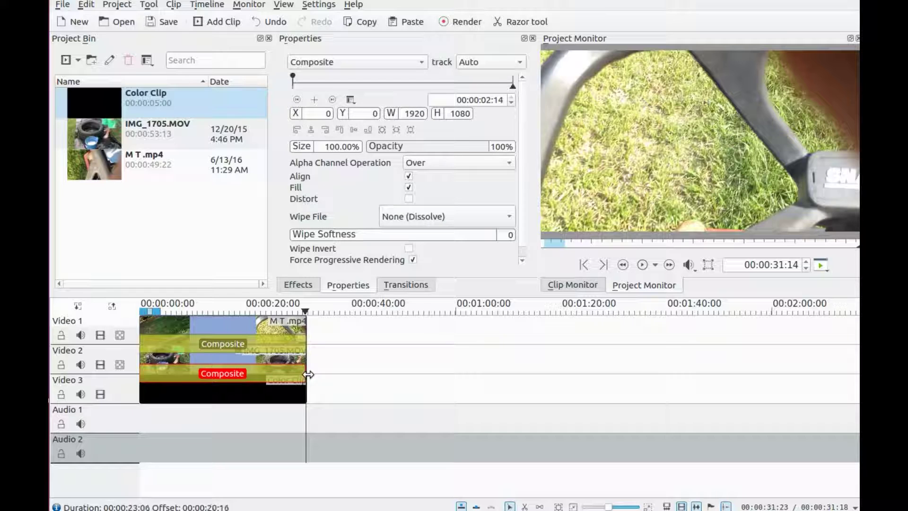
{"action": "left_click", "coordinate": [227, 344]}
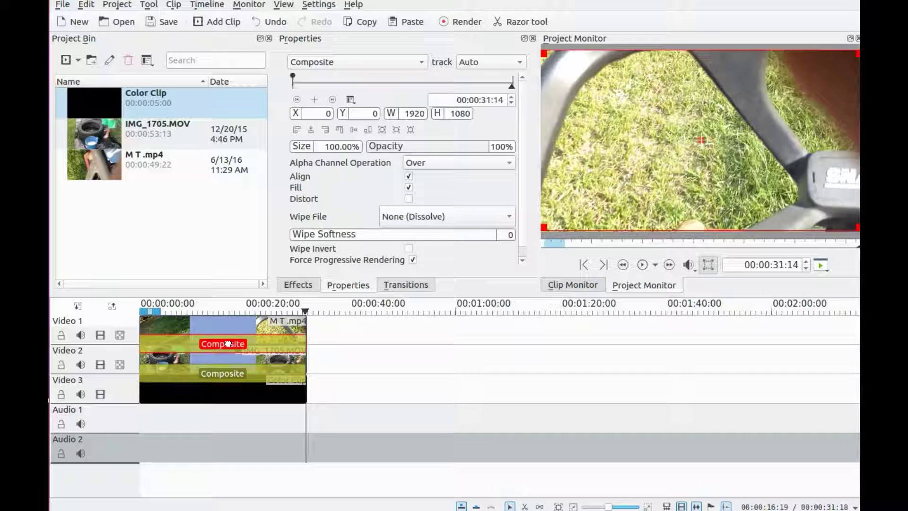
Blend the upper Composite onto Video 2 and frame M T .mp4 at 2454×1071, X -2, Y -496
{"action": "left_click", "coordinate": [520, 64]}
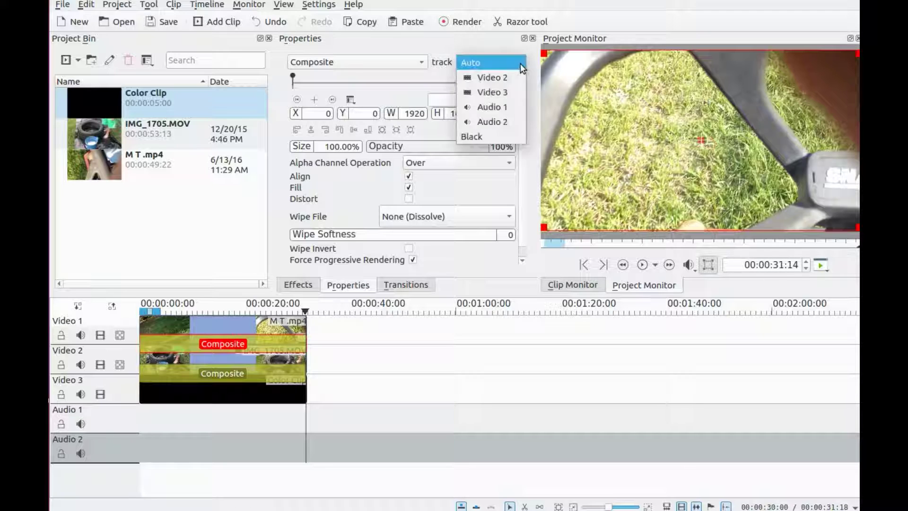
{"action": "left_click", "coordinate": [500, 80]}
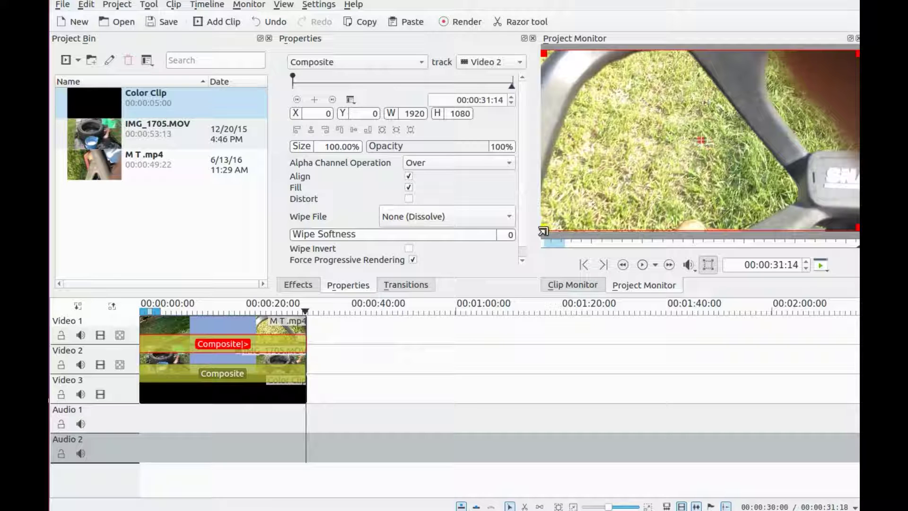
{"action": "left_click_drag", "start_coordinate": [543, 230], "coordinate": [548, 141]}
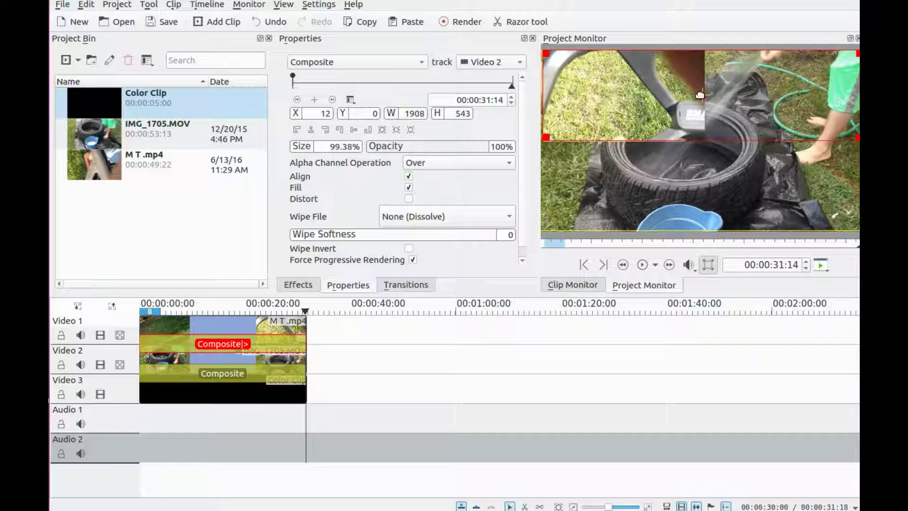
{"action": "left_click_drag", "start_coordinate": [703, 96], "coordinate": [778, 101]}
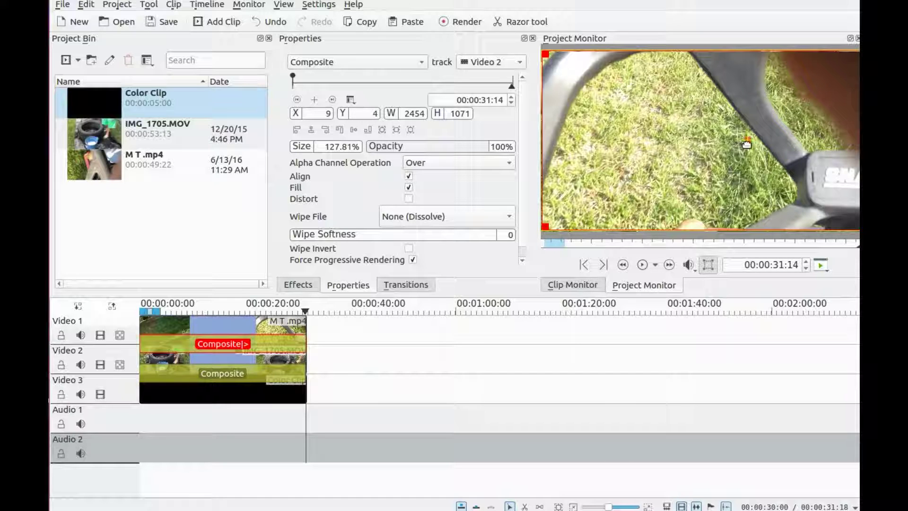
{"action": "left_click_drag", "start_coordinate": [746, 144], "coordinate": [745, 90]}
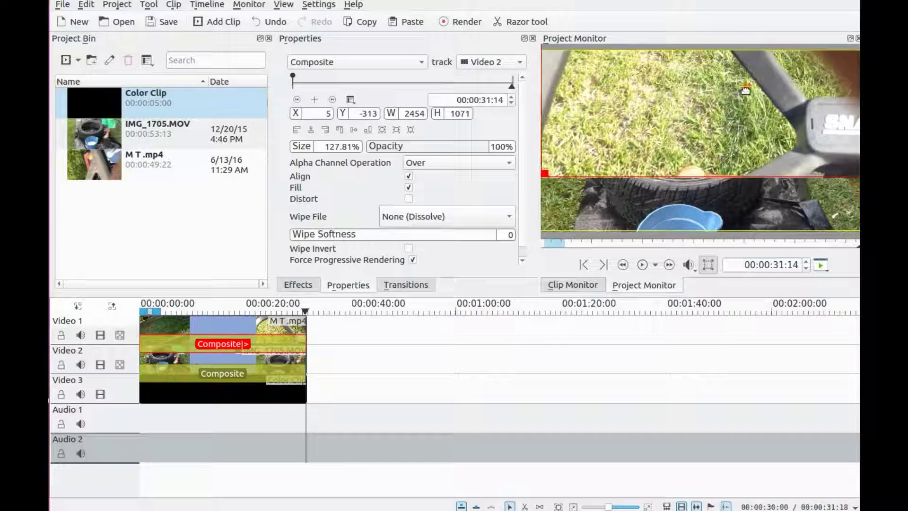
{"action": "left_click_drag", "start_coordinate": [745, 90], "coordinate": [746, 79]}
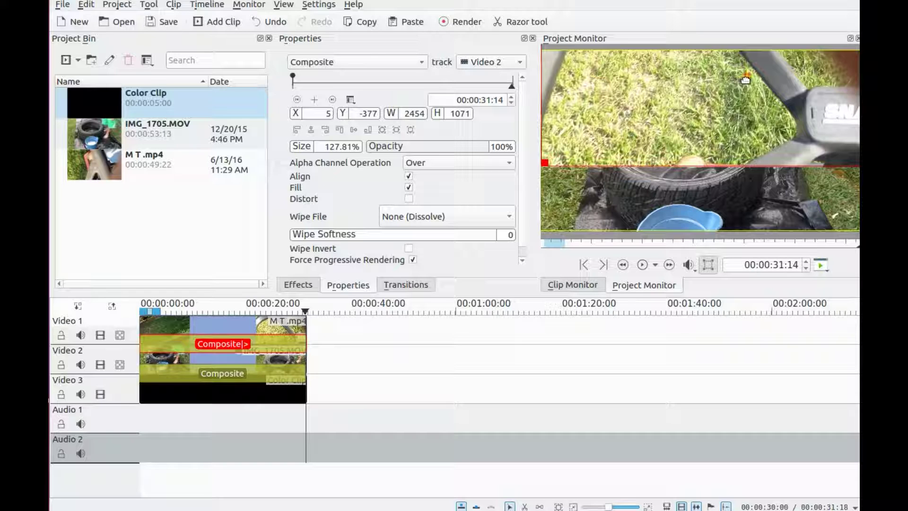
{"action": "left_click_drag", "start_coordinate": [745, 80], "coordinate": [744, 60]}
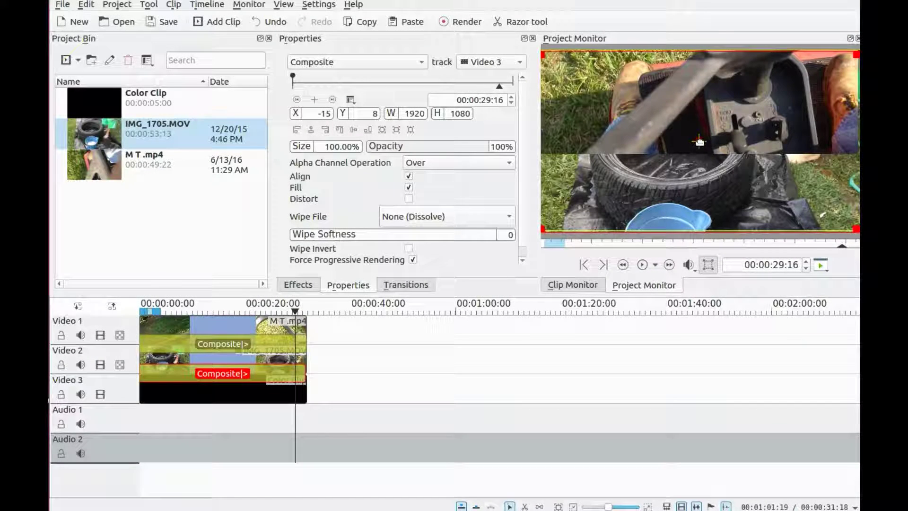
Move IMG_1705.MOV's lower Composite frame to X -22, Y 381 to fill the bottom half
{"action": "left_click_drag", "start_coordinate": [699, 142], "coordinate": [703, 263]}
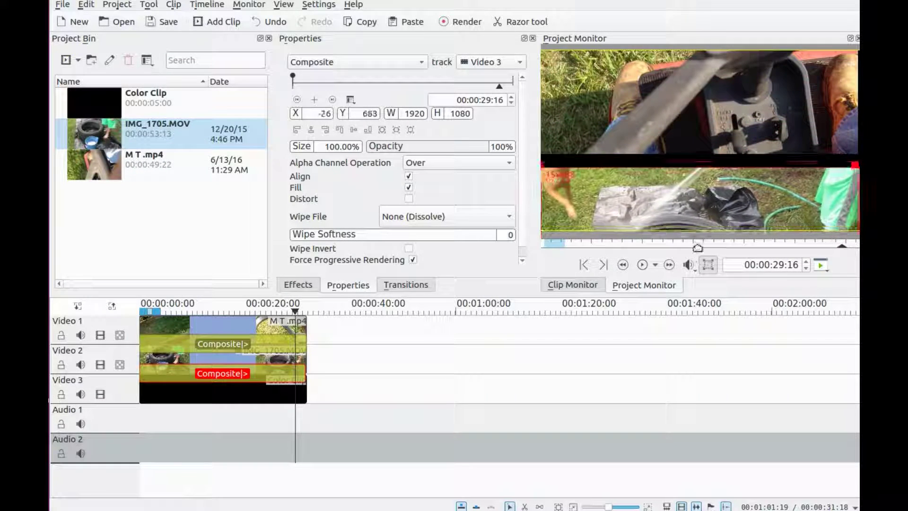
{"action": "left_click_drag", "start_coordinate": [699, 243], "coordinate": [700, 247]}
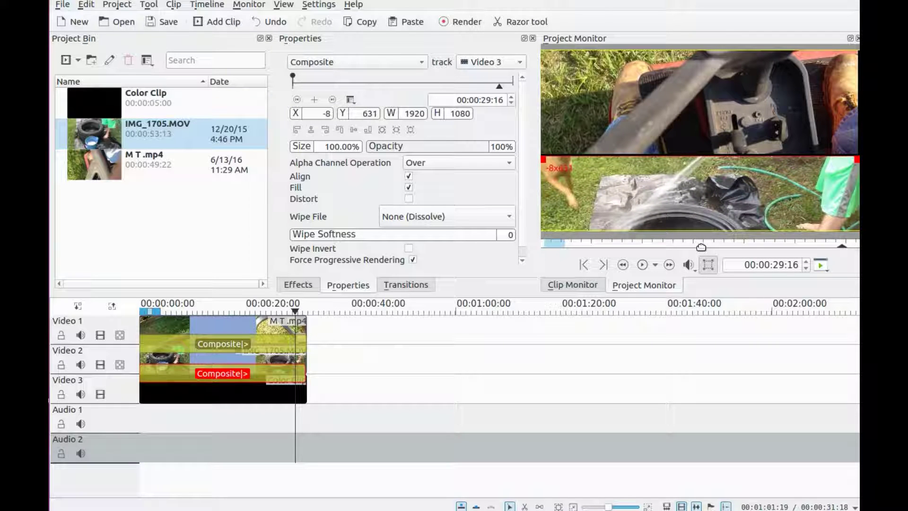
{"action": "left_click_drag", "start_coordinate": [701, 246], "coordinate": [698, 205]}
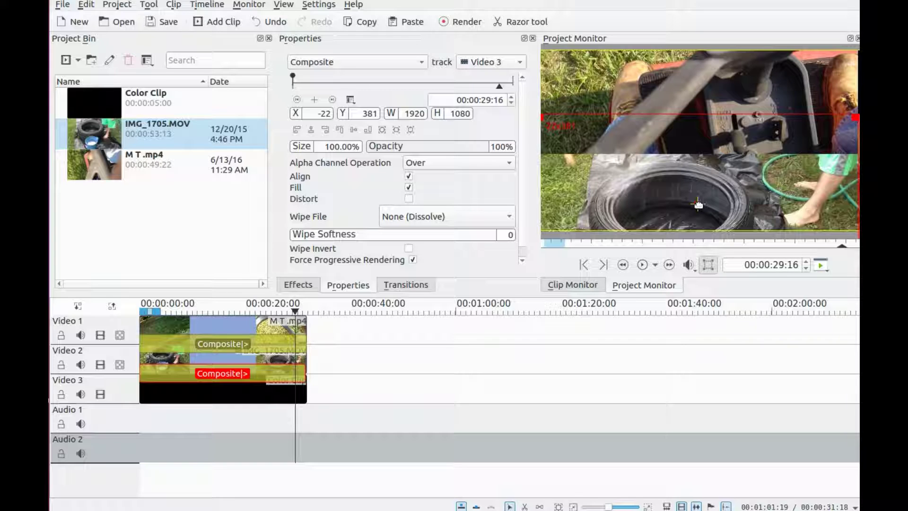
{"action": "left_click", "coordinate": [297, 412]}
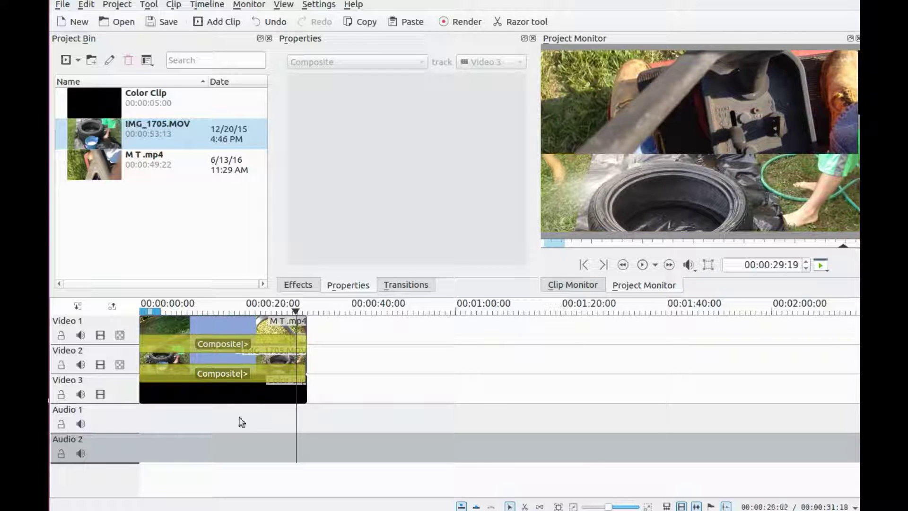
Move the playhead to 00:00:00 to preview the top/bottom split screen from the start
{"action": "left_click", "coordinate": [142, 410]}
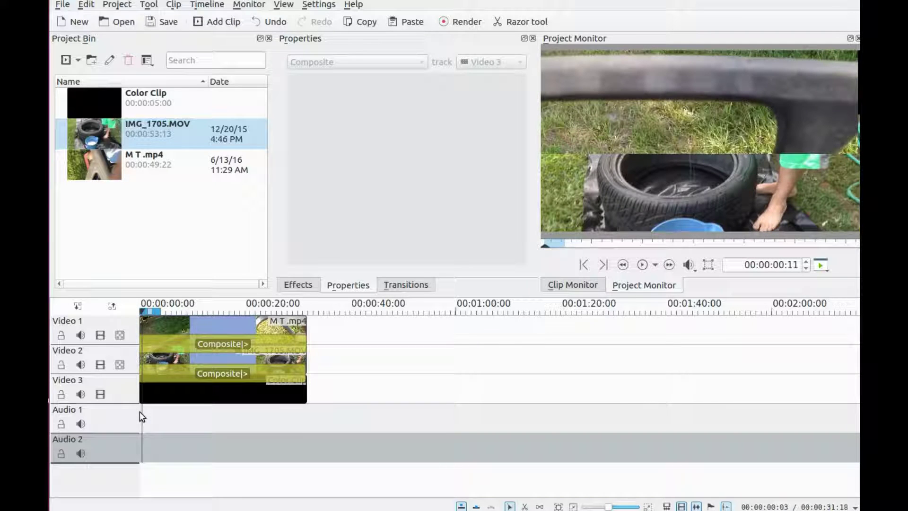
{"action": "left_click", "coordinate": [140, 411]}
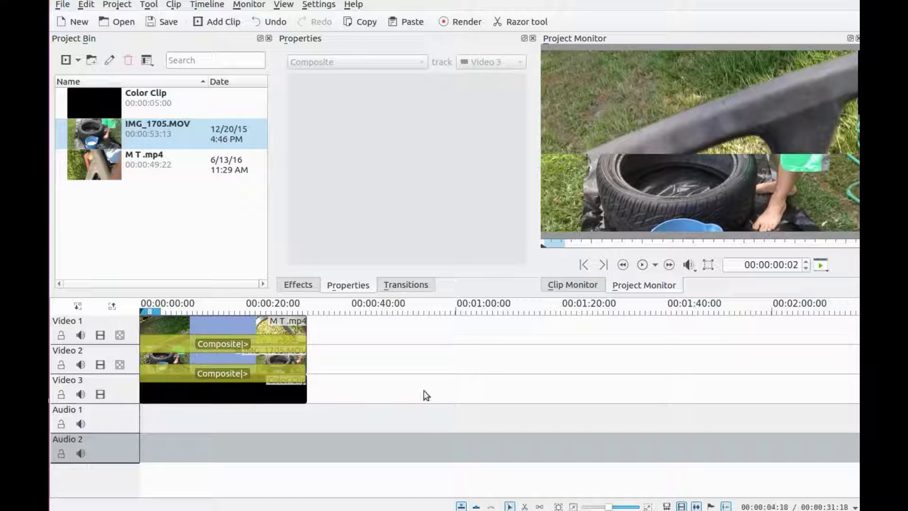